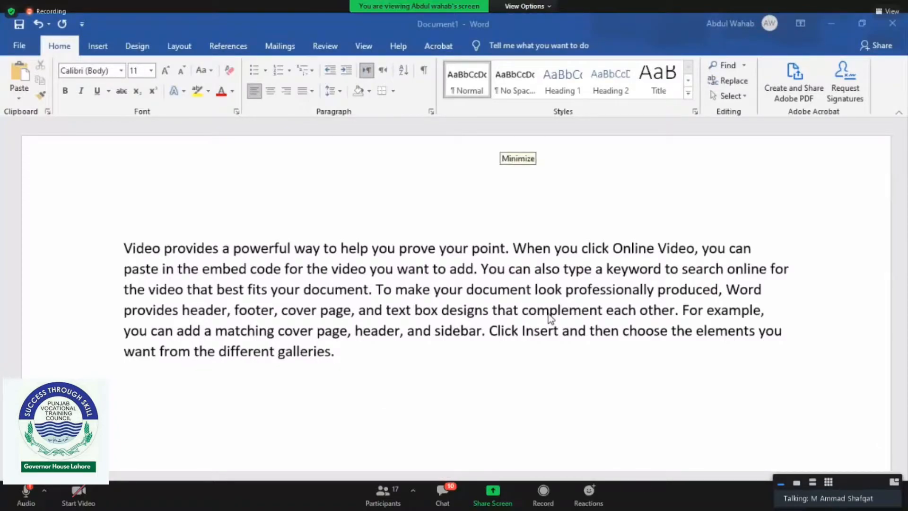
Step: Send the message "yes" to everyone in the meeting chat and close the chat window
left_click(445, 500)
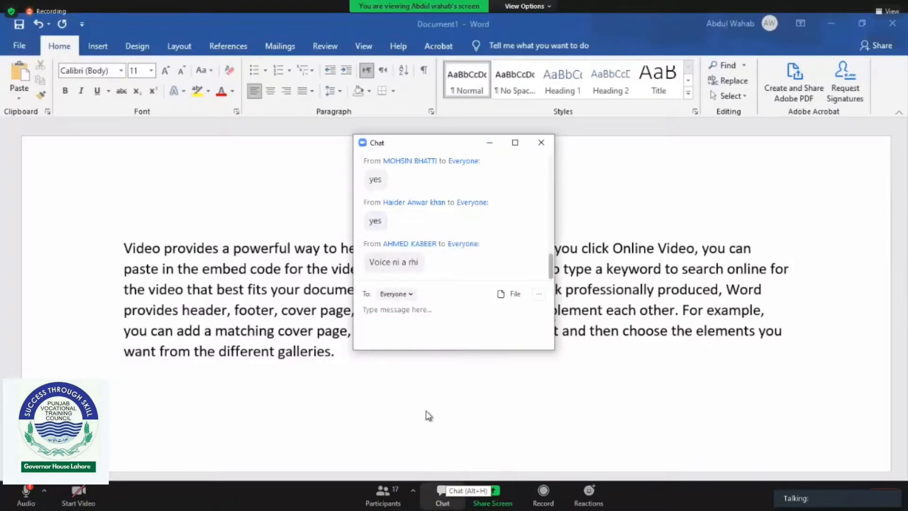
type("yes")
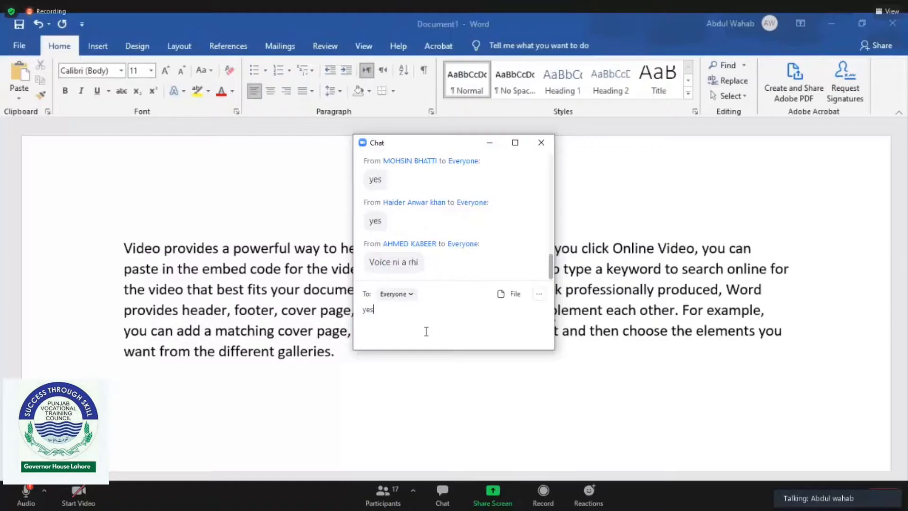
key("Return")
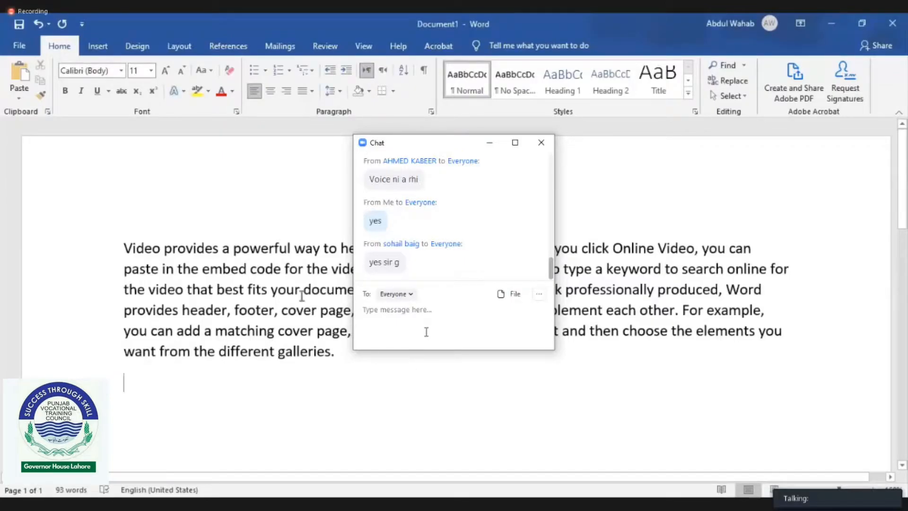
left_click(542, 144)
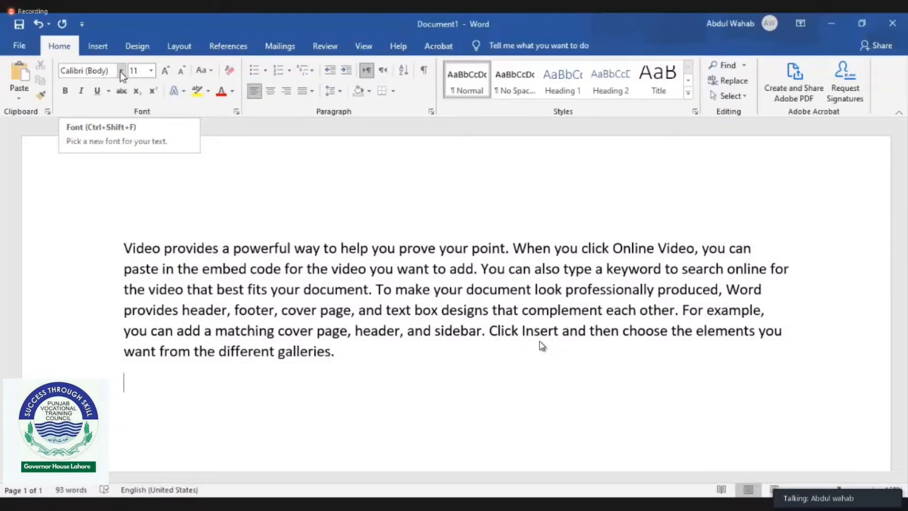
Step: View the fonts available for the selected words "provides a powerful" in the first line, leaving their font as it is
key("XF86AudioRaiseVolume")
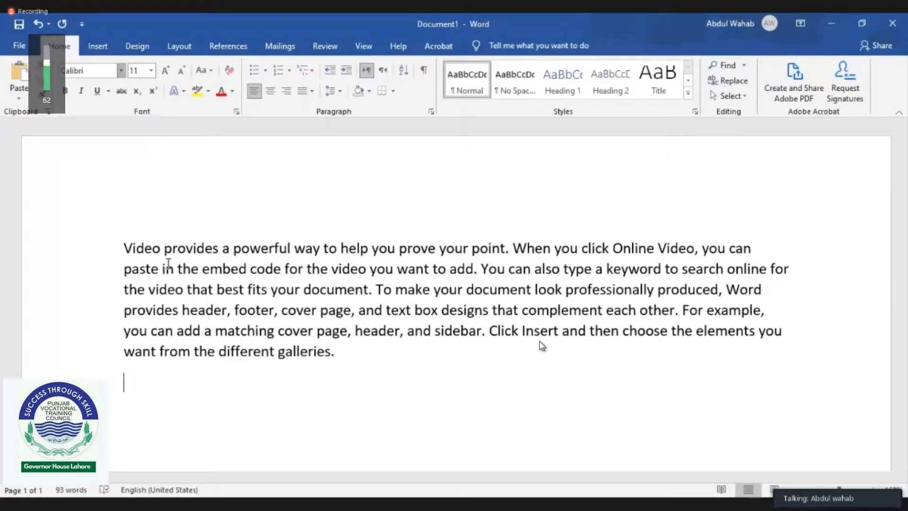
left_click_drag(183, 250, 255, 255)
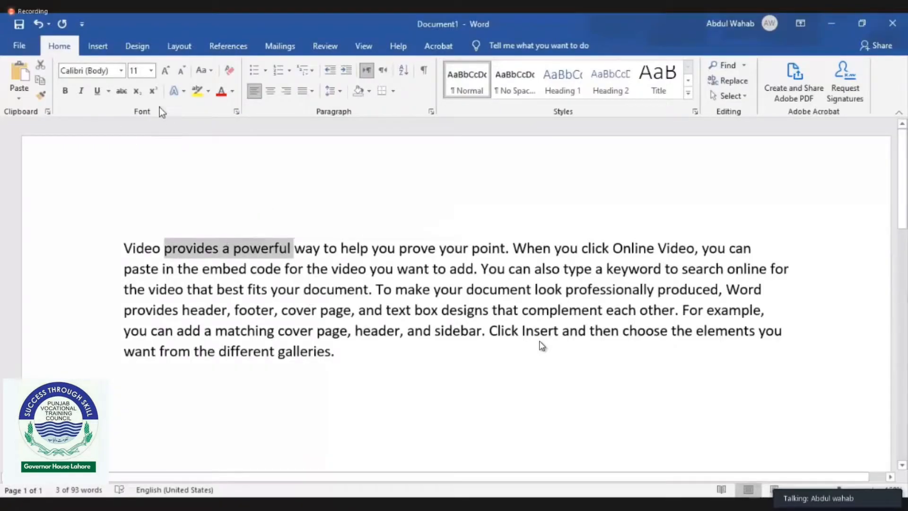
left_click(121, 70)
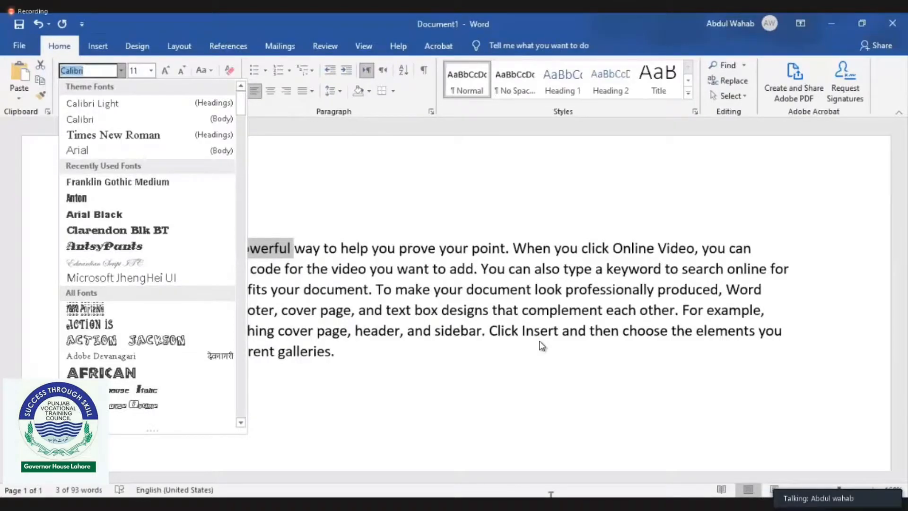
left_click(542, 345)
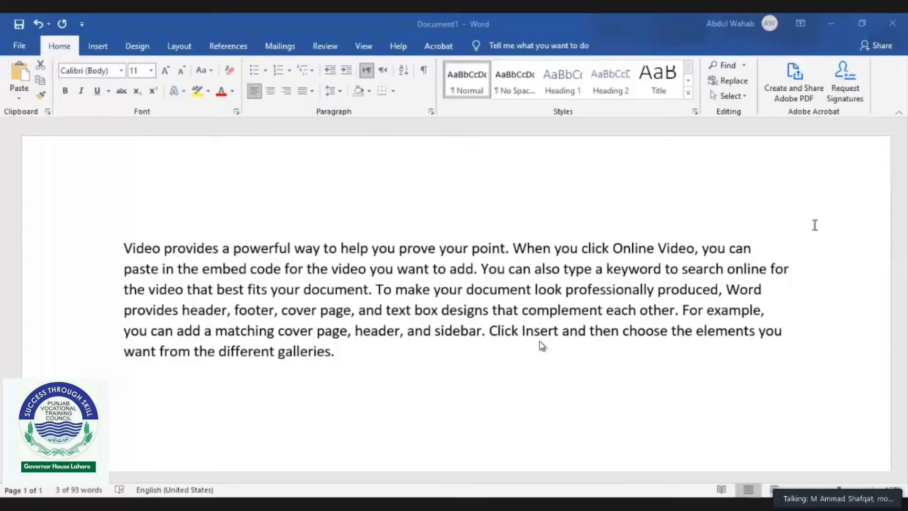
key("XF86AudioRaiseVolume")
key("XF86AudioLowerVolume")
key("XF86AudioLowerVolume")
key("XF86AudioLowerVolume")
key("XF86AudioLowerVolume")
key("XF86AudioLowerVolume")
key("XF86AudioLowerVolume")
key("XF86AudioLowerVolume")
key("XF86AudioLowerVolume")
key("XF86AudioLowerVolume")
key("XF86AudioLowerVolume")
key("XF86AudioLowerVolume")
key("XF86AudioLowerVolume")
key("XF86AudioLowerVolume")
key("XF86AudioLowerVolume")
key("XF86AudioLowerVolume")
key("XF86AudioLowerVolume")
key("XF86AudioLowerVolume")
key("XF86AudioLowerVolume")
key("XF86AudioLowerVolume")
key("XF86AudioLowerVolume")
key("XF86AudioLowerVolume")
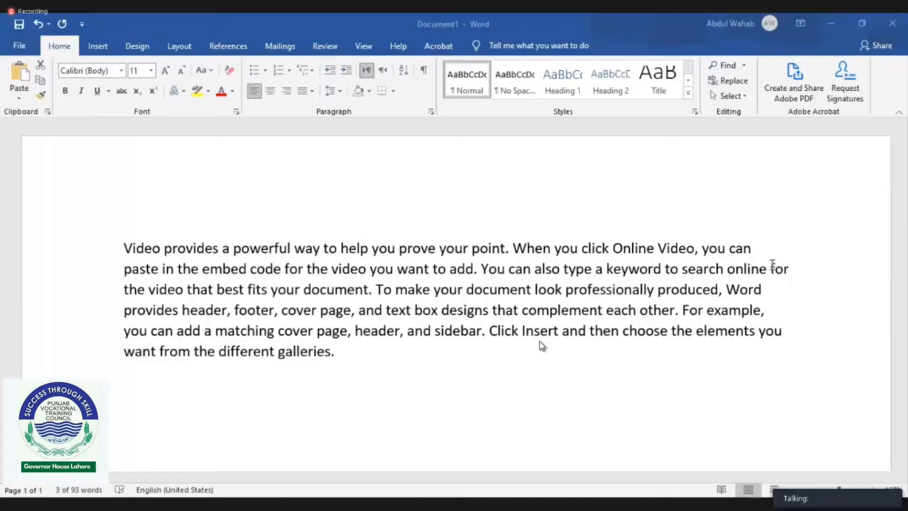
key("XF86AudioRaiseVolume")
key("XF86AudioRaiseVolume")
key("XF86AudioRaiseVolume")
key("XF86AudioRaiseVolume")
key("XF86AudioRaiseVolume")
key("XF86AudioRaiseVolume")
key("XF86AudioRaiseVolume")
key("XF86AudioRaiseVolume")
key("XF86AudioRaiseVolume")
key("XF86AudioRaiseVolume")
key("XF86AudioRaiseVolume")
key("XF86AudioRaiseVolume")
key("XF86AudioRaiseVolume")
key("XF86AudioRaiseVolume")
key("XF86AudioRaiseVolume")
key("XF86AudioRaiseVolume")
key("XF86AudioRaiseVolume")
key("XF86AudioRaiseVolume")
key("XF86AudioRaiseVolume")
key("XF86AudioRaiseVolume")
key("XF86AudioRaiseVolume")
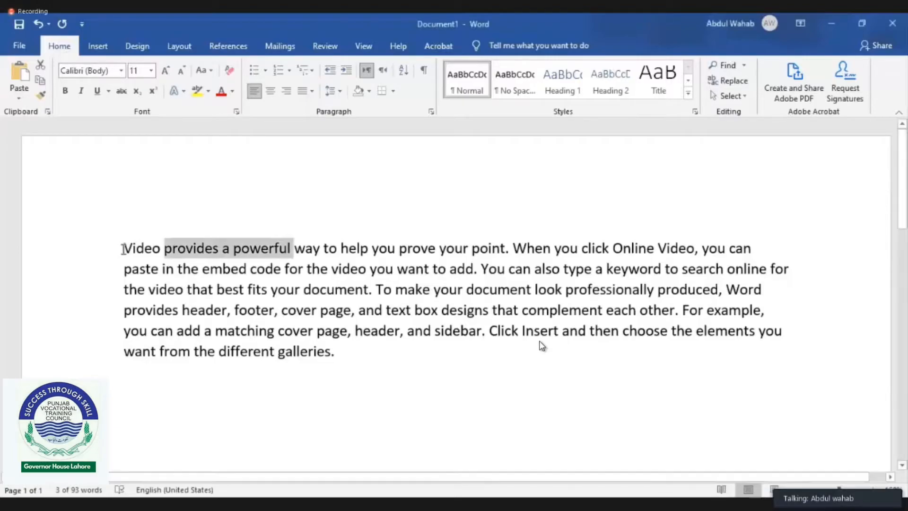
Step: Change the font of the words "Video provides" at the start of the paragraph to Zoika font
left_click(149, 246)
left_click_drag(223, 247, 133, 249)
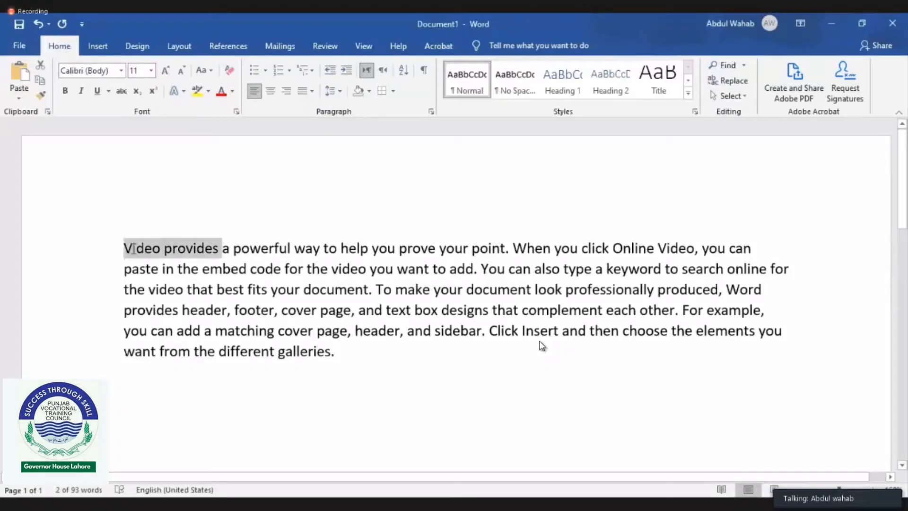
left_click(122, 70)
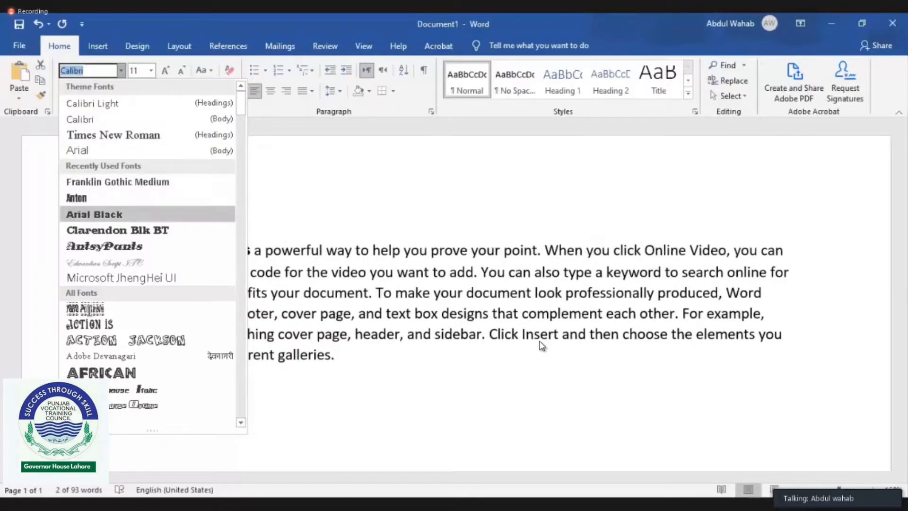
scroll(100, 322, "down", 20)
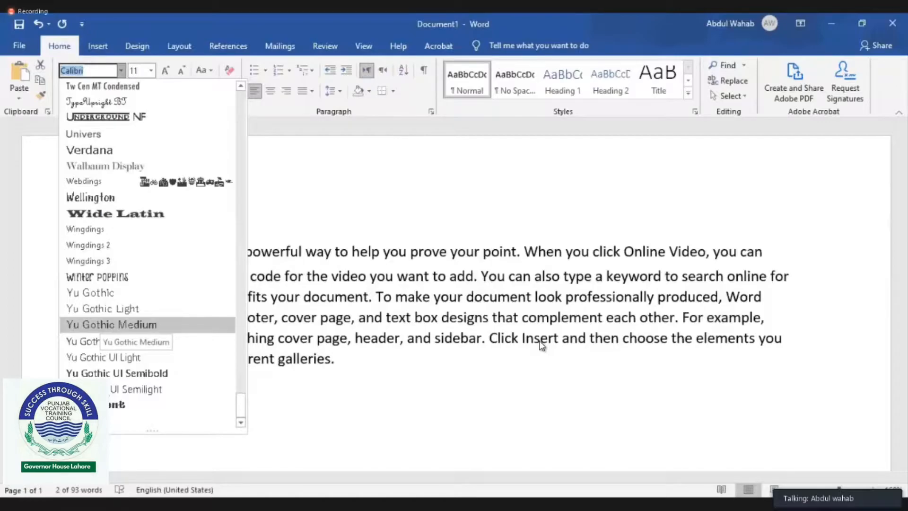
left_click(113, 405)
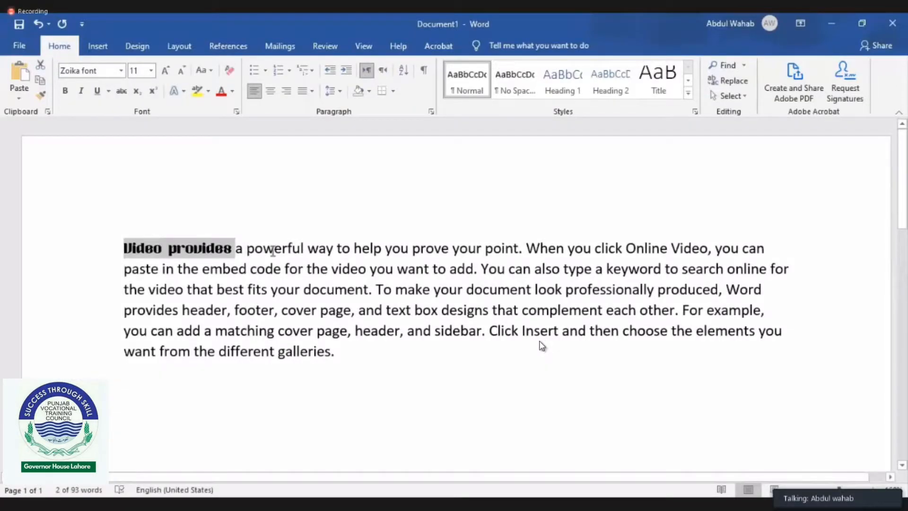
left_click(292, 248)
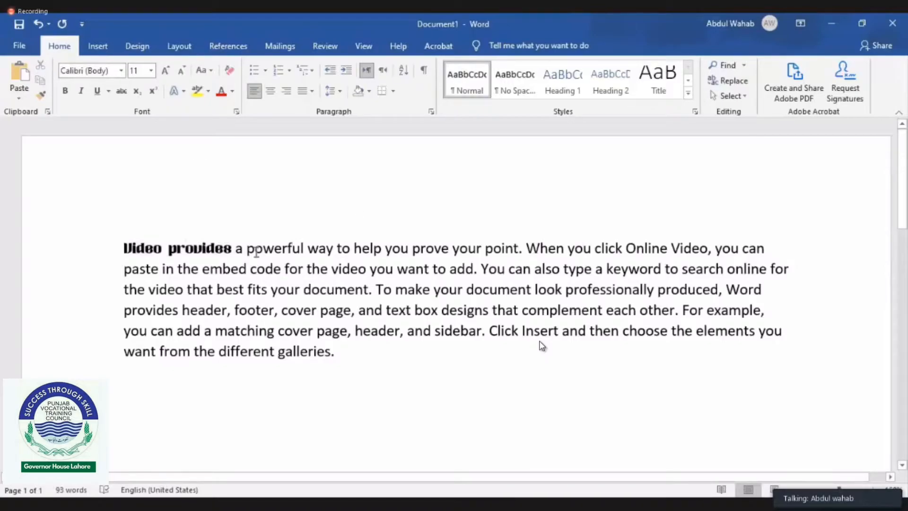
Step: Check which font is applied to "Video provides" and to the word "way" in the first line
double_click(203, 249)
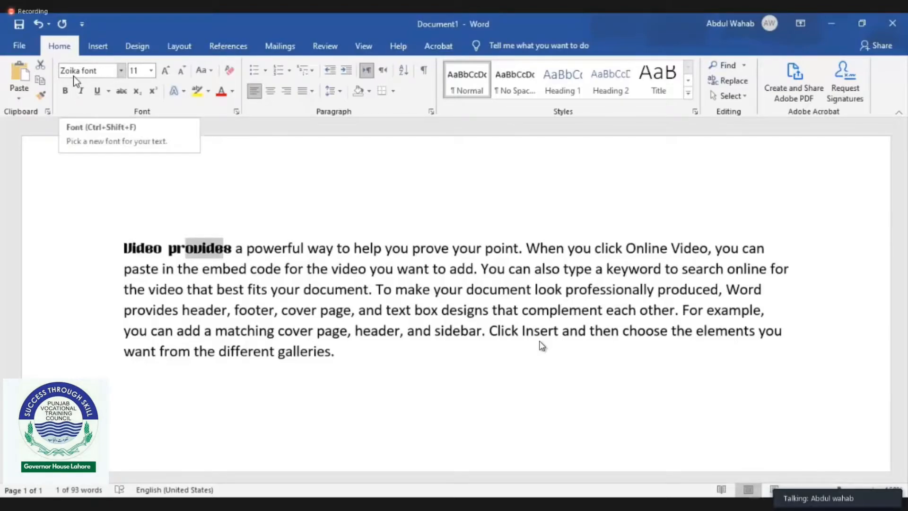
left_click_drag(124, 248, 217, 244)
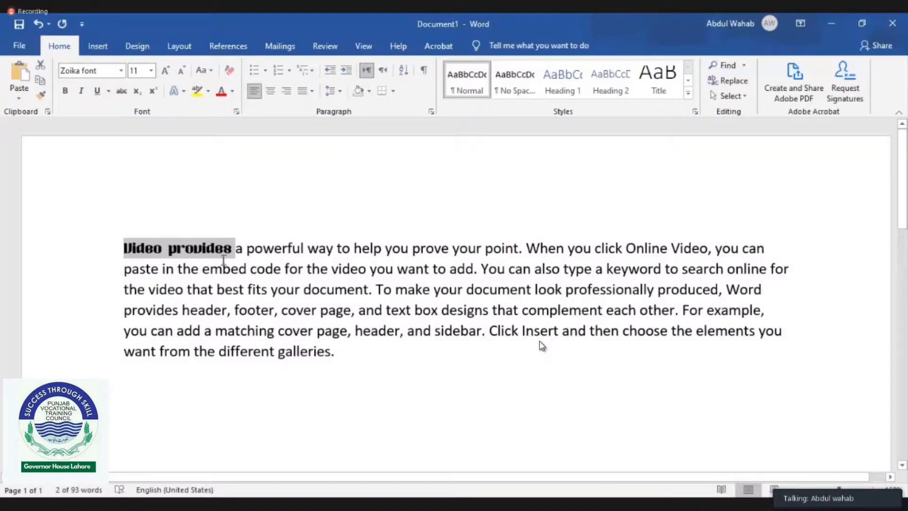
double_click(313, 251)
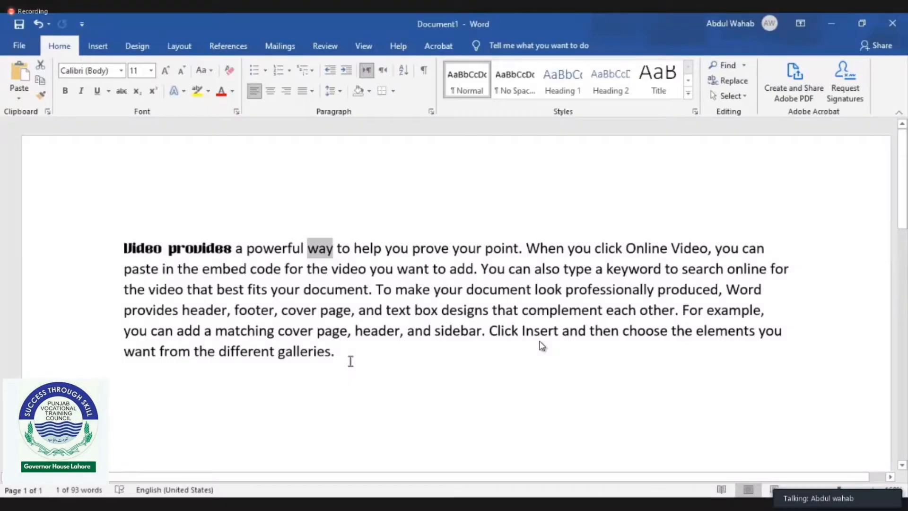
Step: Select the entire paragraph and clear the selection, leaving the cursor at the end of the text
left_click_drag(335, 358, 232, 308)
left_click_drag(131, 247, 121, 245)
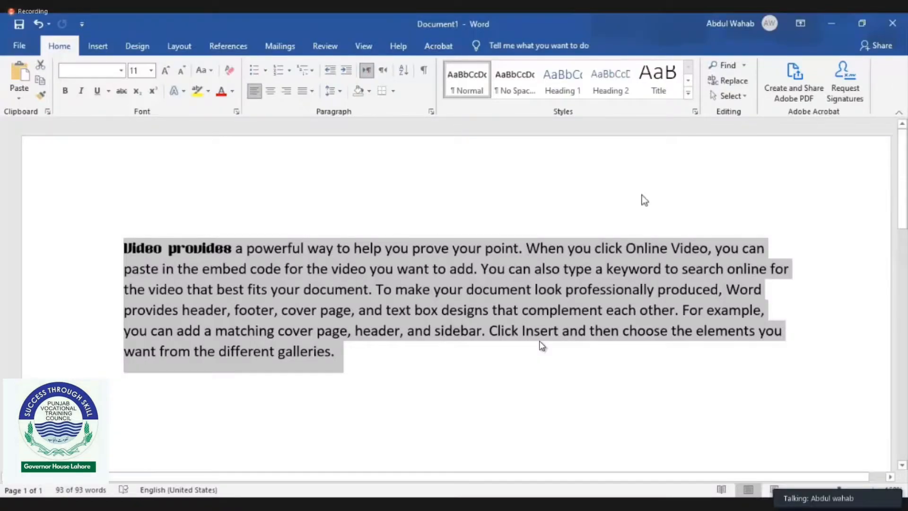
left_click(521, 360)
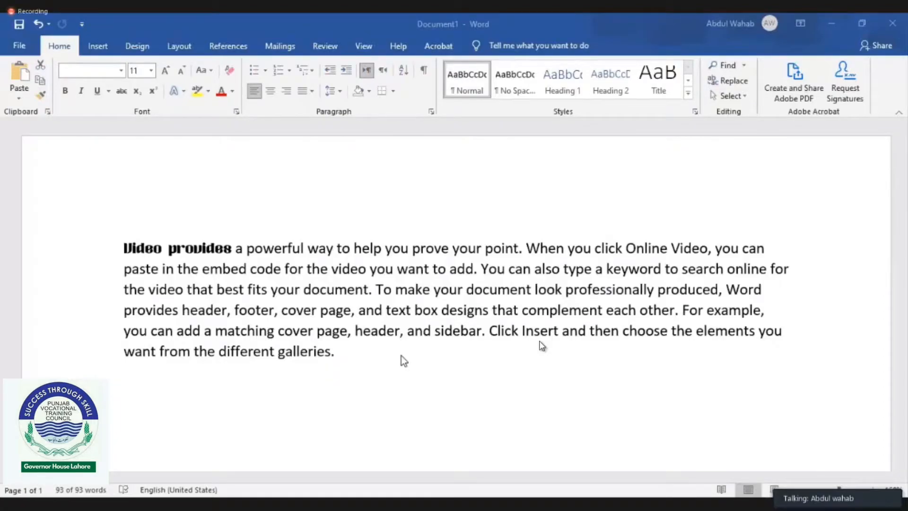
key("ctrl+a")
left_click(371, 357)
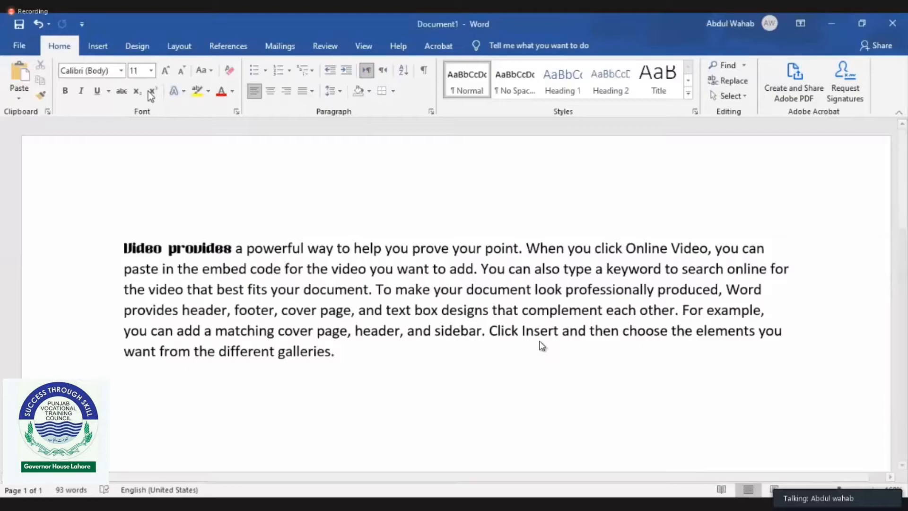
left_click(105, 47)
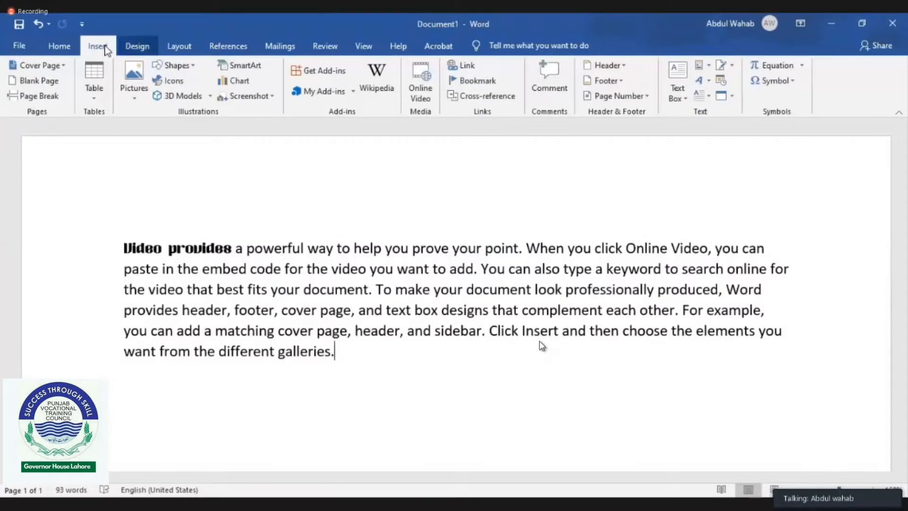
left_click(141, 49)
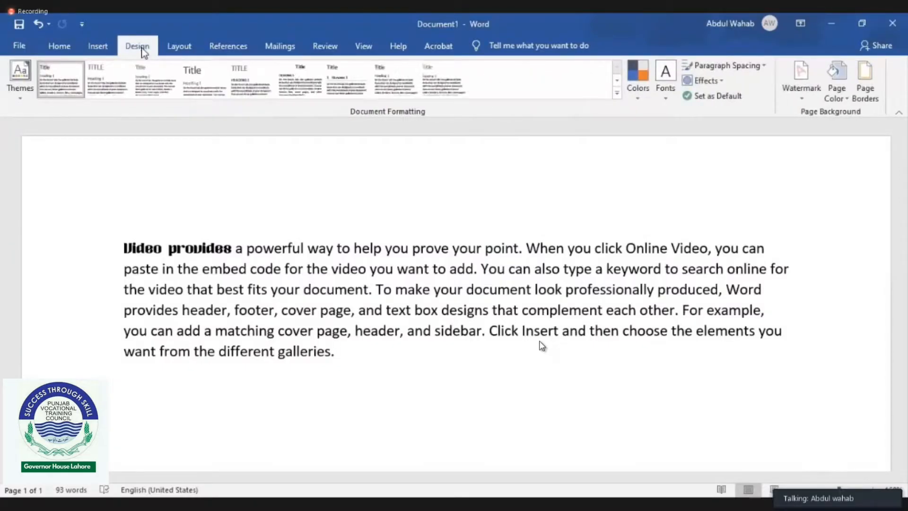
left_click(109, 51)
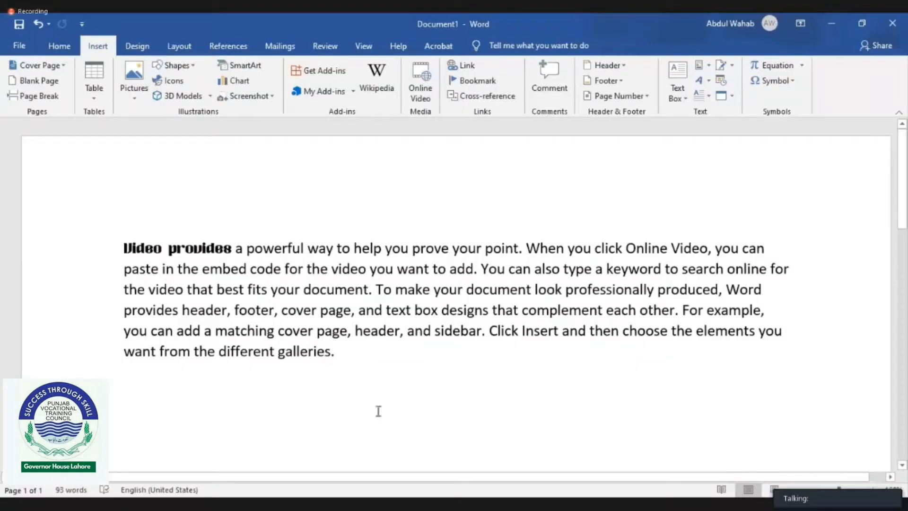
Step: Justify all the text in the document
left_click_drag(93, 257, 314, 390)
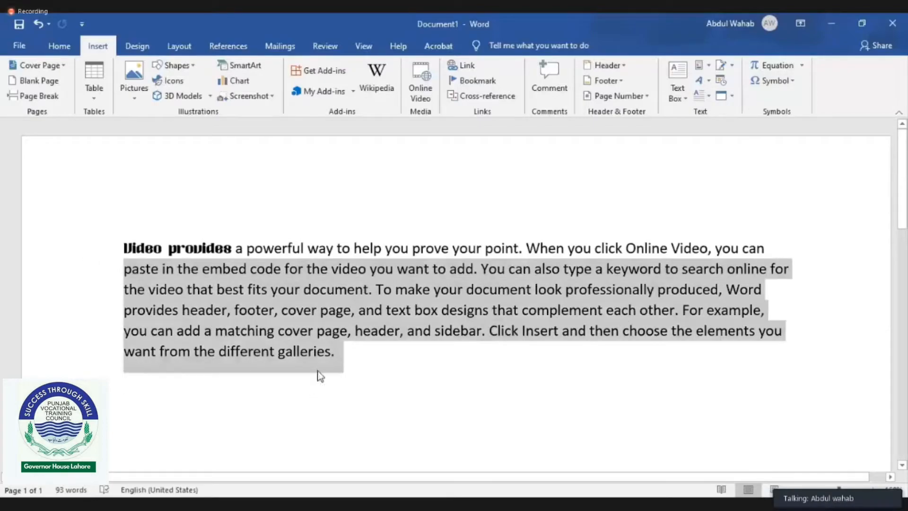
key("ctrl+a")
key("ctrl+j")
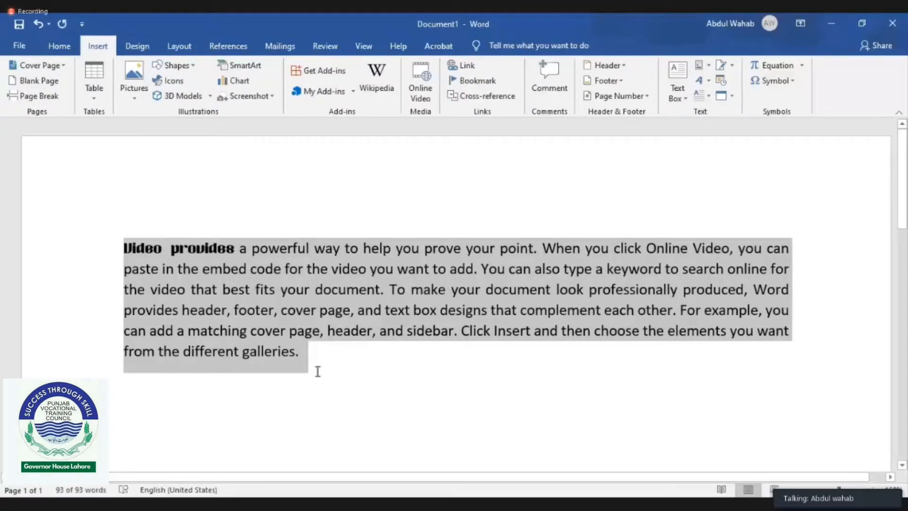
Step: Start a new line below the paragraph and open the Insert Table dialog there
left_click(317, 371)
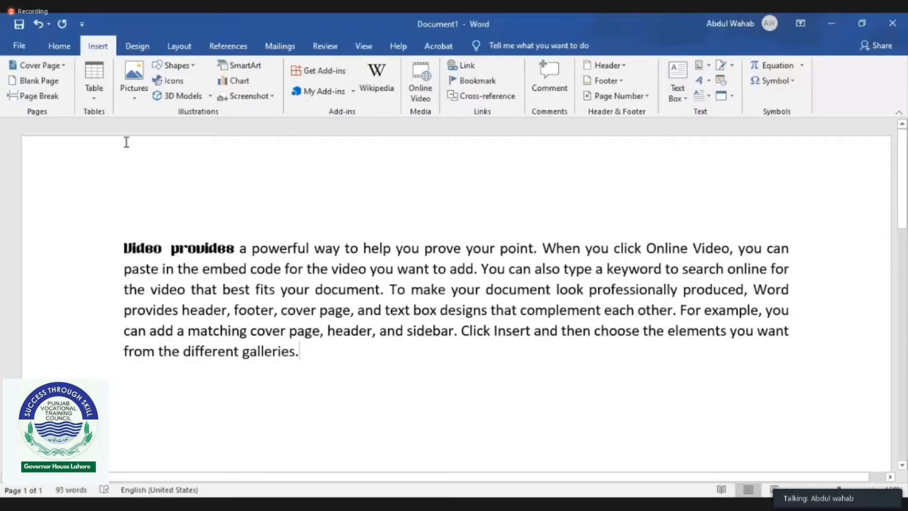
key("Return")
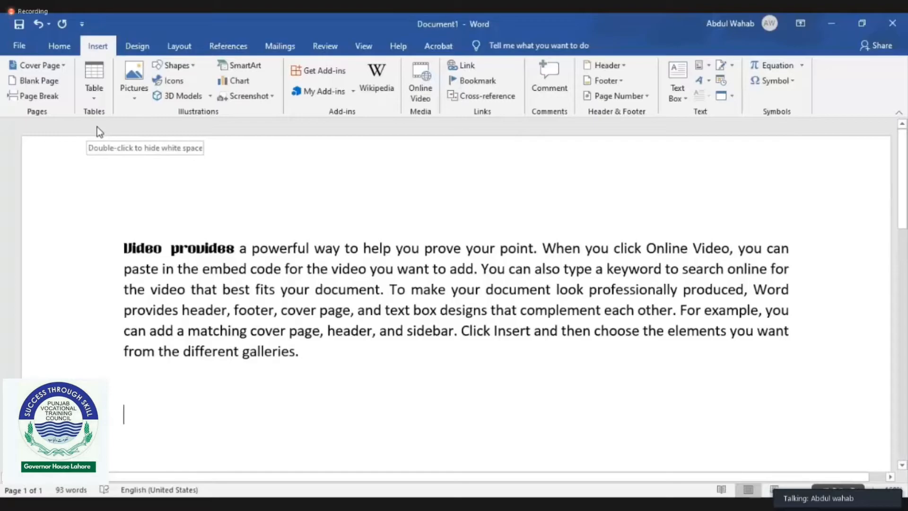
left_click(94, 73)
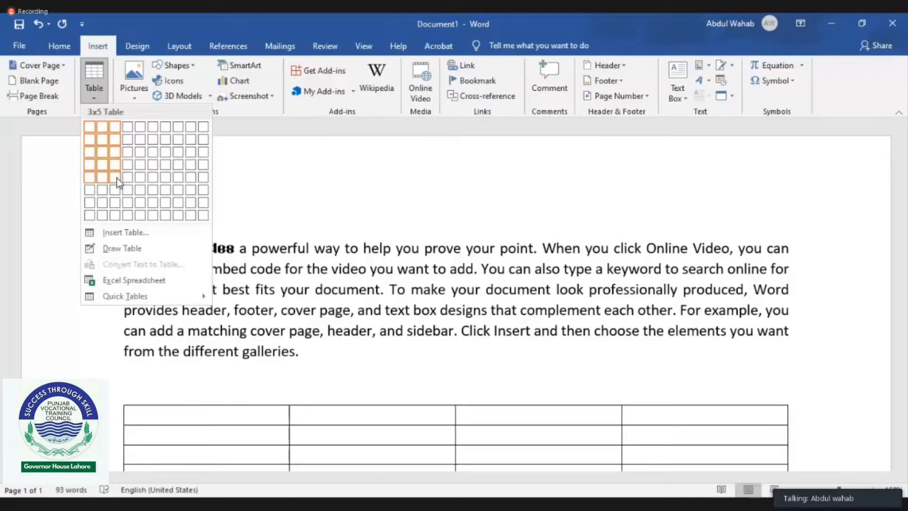
left_click(123, 232)
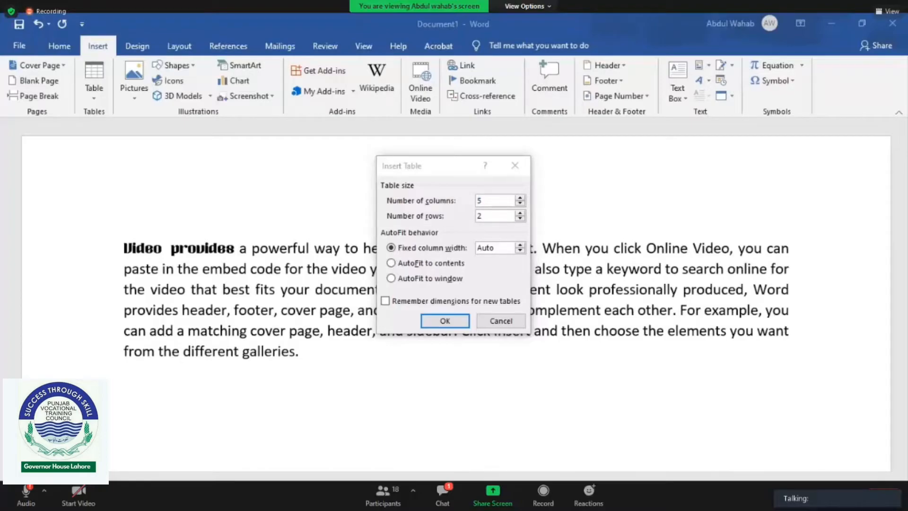
key("XF86AudioRaiseVolume")
key("XF86AudioRaiseVolume")
key("XF86AudioRaiseVolume")
key("XF86AudioRaiseVolume")
key("XF86AudioRaiseVolume")
key("XF86AudioRaiseVolume")
key("XF86AudioRaiseVolume")
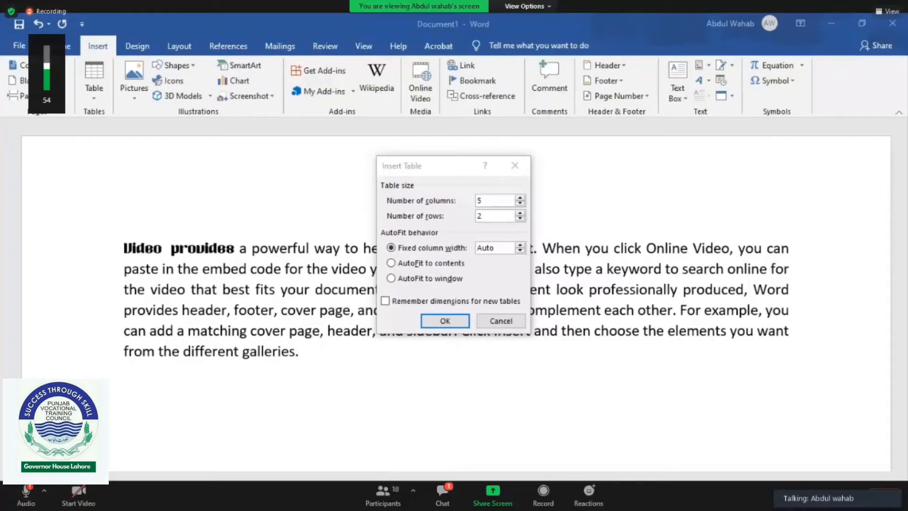
key("XF86AudioRaiseVolume")
key("XF86AudioRaiseVolume")
key("XF86AudioRaiseVolume")
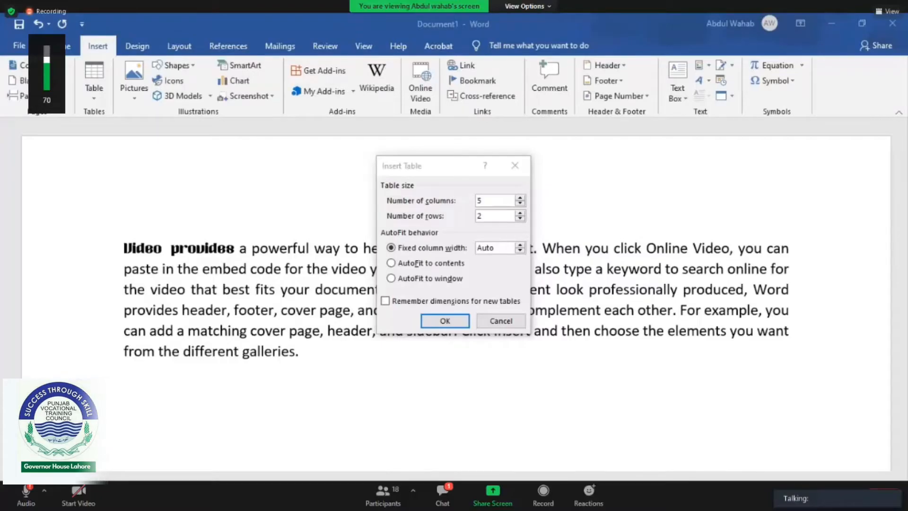
key("XF86AudioLowerVolume")
key("XF86AudioLowerVolume")
key("XF86AudioLowerVolume")
key("XF86AudioLowerVolume")
key("XF86AudioLowerVolume")
key("XF86AudioLowerVolume")
key("XF86AudioLowerVolume")
key("XF86AudioLowerVolume")
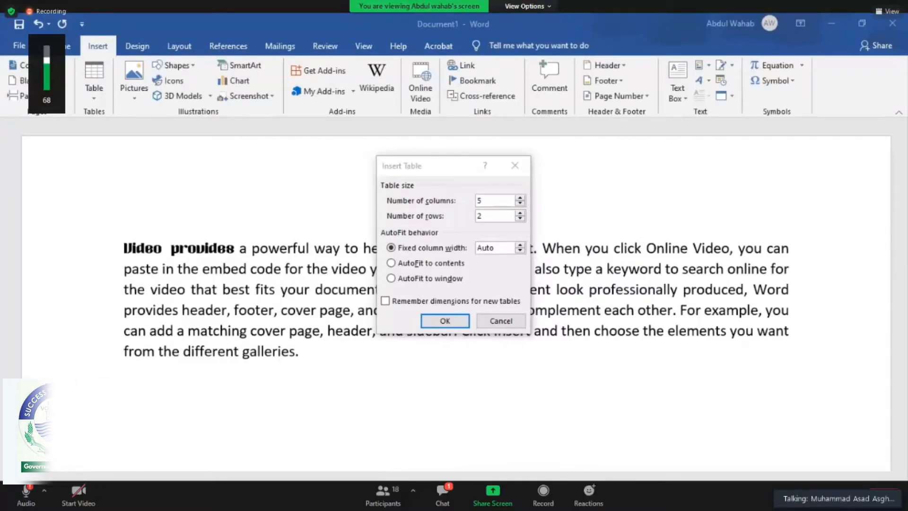
key("XF86AudioLowerVolume")
key("XF86AudioLowerVolume")
key("XF86AudioLowerVolume")
key("XF86AudioLowerVolume")
key("XF86AudioLowerVolume")
key("XF86AudioLowerVolume")
key("XF86AudioLowerVolume")
key("XF86AudioLowerVolume")
key("XF86AudioLowerVolume")
key("XF86AudioLowerVolume")
key("XF86AudioLowerVolume")
key("XF86AudioLowerVolume")
key("XF86AudioLowerVolume")
key("XF86AudioLowerVolume")
key("XF86AudioLowerVolume")
key("XF86AudioLowerVolume")
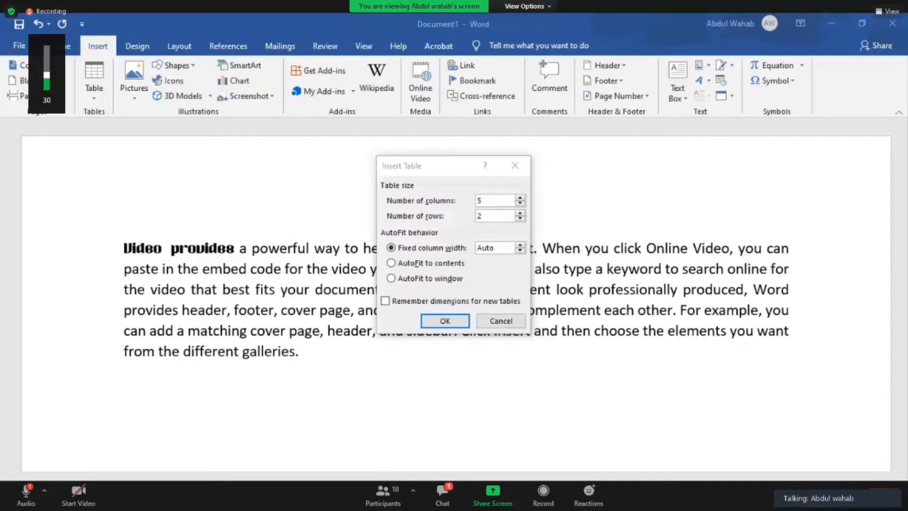
key("XF86AudioRaiseVolume")
key("XF86AudioRaiseVolume")
key("XF86AudioRaiseVolume")
key("XF86AudioRaiseVolume")
key("XF86AudioRaiseVolume")
key("XF86AudioRaiseVolume")
key("XF86AudioRaiseVolume")
key("XF86AudioRaiseVolume")
key("XF86AudioRaiseVolume")
key("XF86AudioRaiseVolume")
key("XF86AudioRaiseVolume")
key("XF86AudioRaiseVolume")
key("XF86AudioRaiseVolume")
key("XF86AudioRaiseVolume")
key("XF86AudioRaiseVolume")
key("XF86AudioRaiseVolume")
key("XF86AudioRaiseVolume")
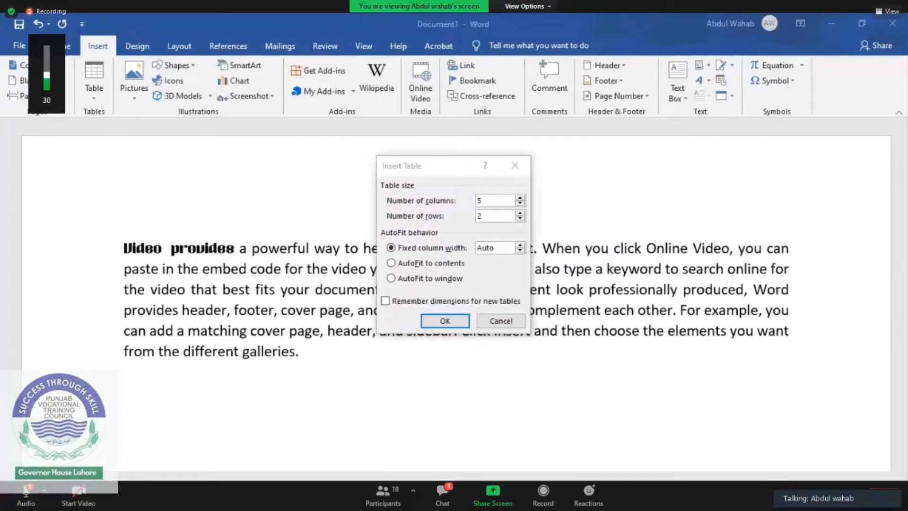
key("XF86AudioRaiseVolume")
key("XF86AudioRaiseVolume")
key("XF86AudioRaiseVolume")
key("XF86AudioRaiseVolume")
key("XF86AudioRaiseVolume")
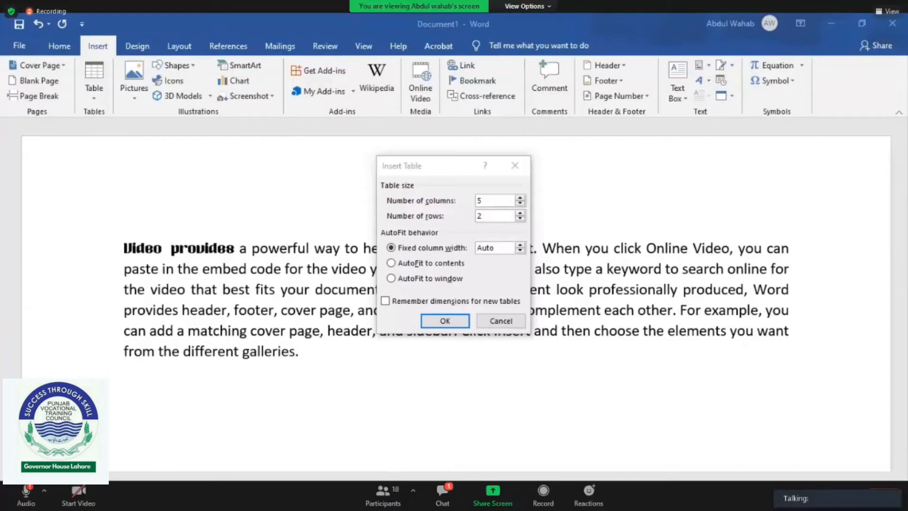
Step: Insert a table with 5 columns and 5 rows below the paragraph
left_click(460, 264)
left_click(520, 199)
left_click(520, 199)
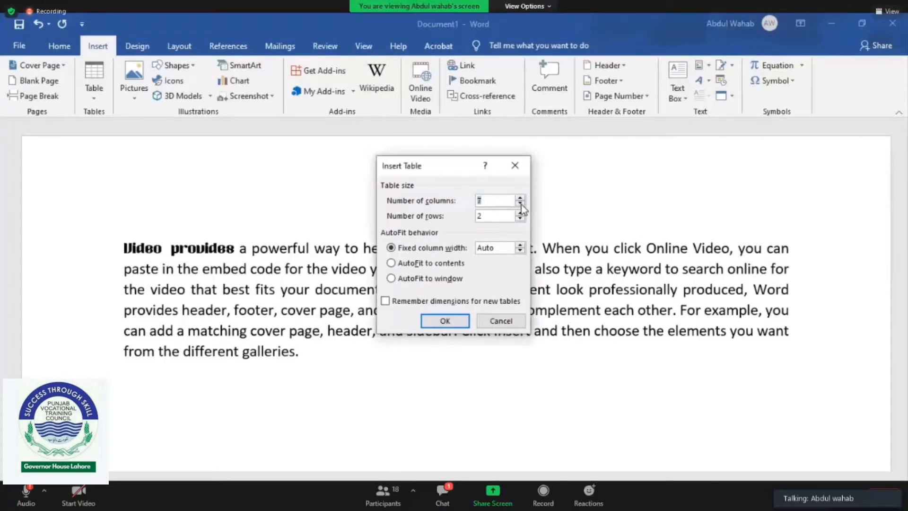
left_click(521, 201)
left_click(520, 203)
left_click(520, 202)
left_click(520, 203)
left_click(520, 214)
left_click(520, 214)
left_click(444, 321)
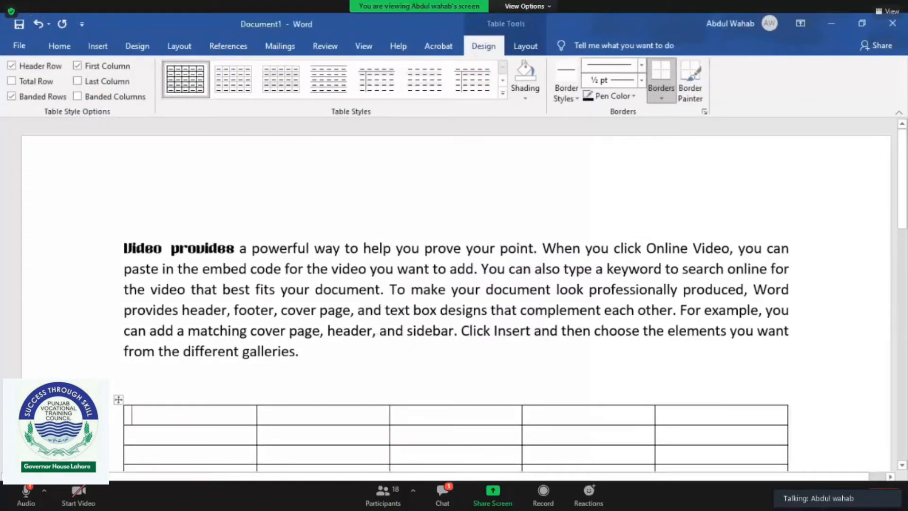
scroll(345, 237, "down", 5)
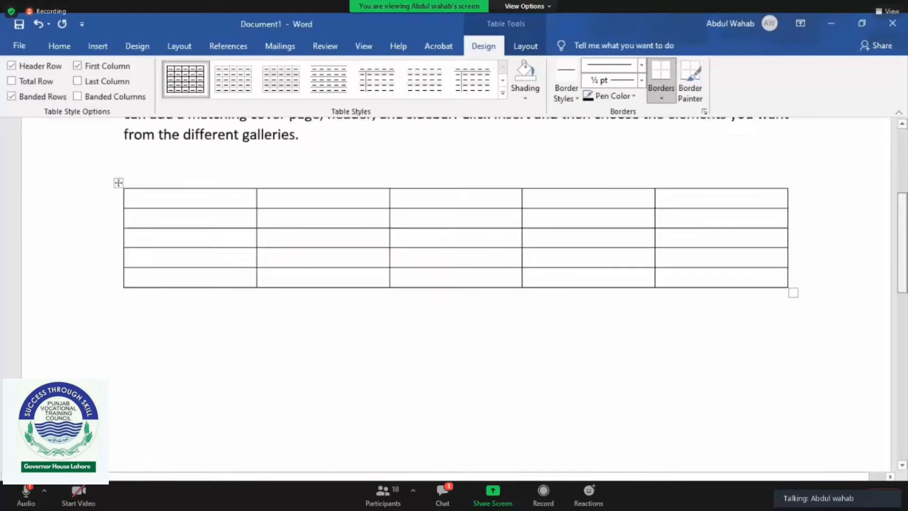
scroll(345, 237, "up", 1)
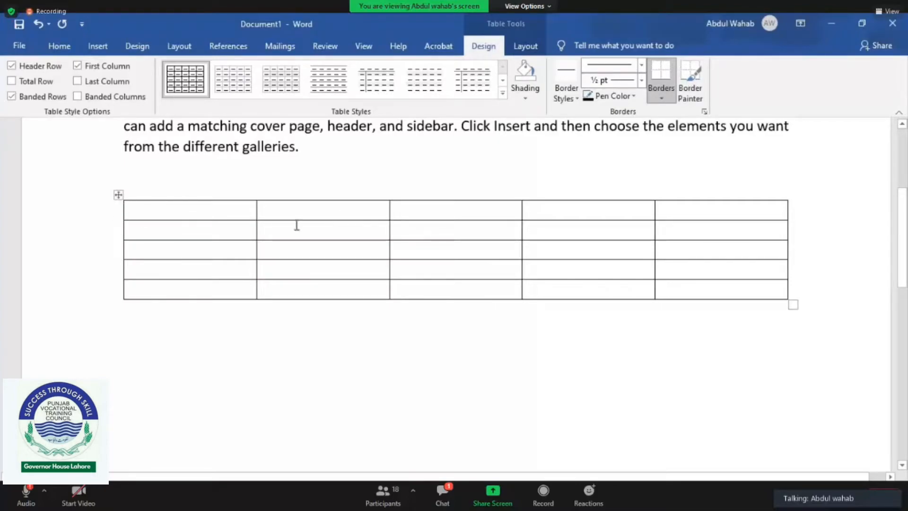
key("XF86AudioRaiseVolume")
key("XF86AudioRaiseVolume")
key("XF86AudioLowerVolume")
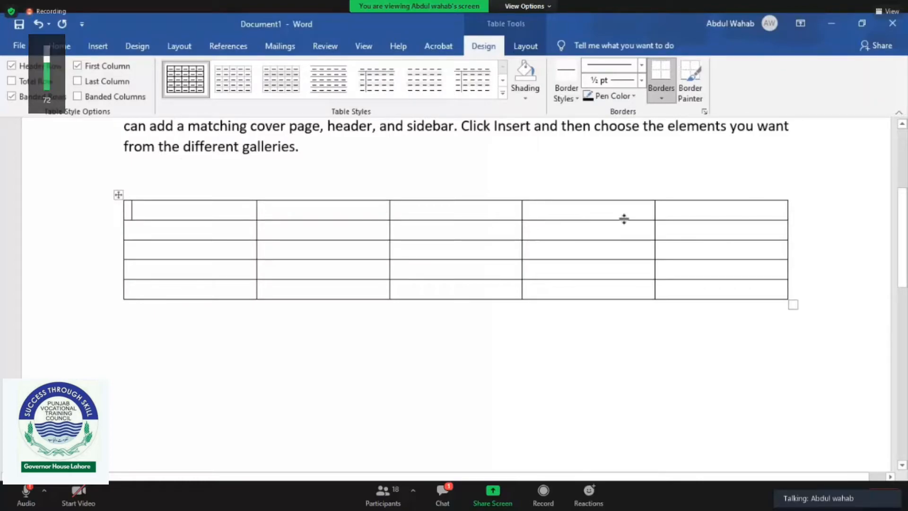
Step: Number the five cells of the table's first row 1, 2, 3, 4 and 5
mouse_move(120, 223)
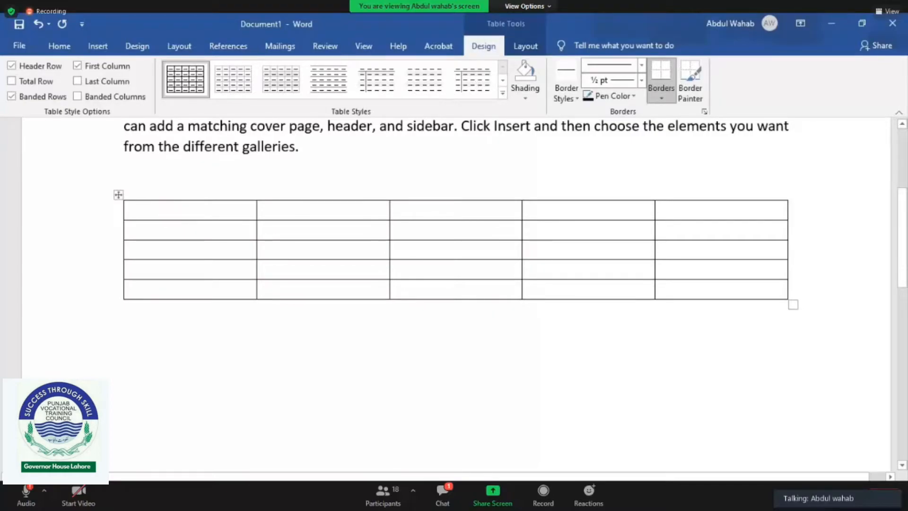
type("1")
key("Tab")
type("2")
key("Tab")
type("3 ")
type("4")
key("Tab")
type("5")
Step: Append the letter C to each number in the table's first row, making the labels 1C to 5C
left_click(165, 210)
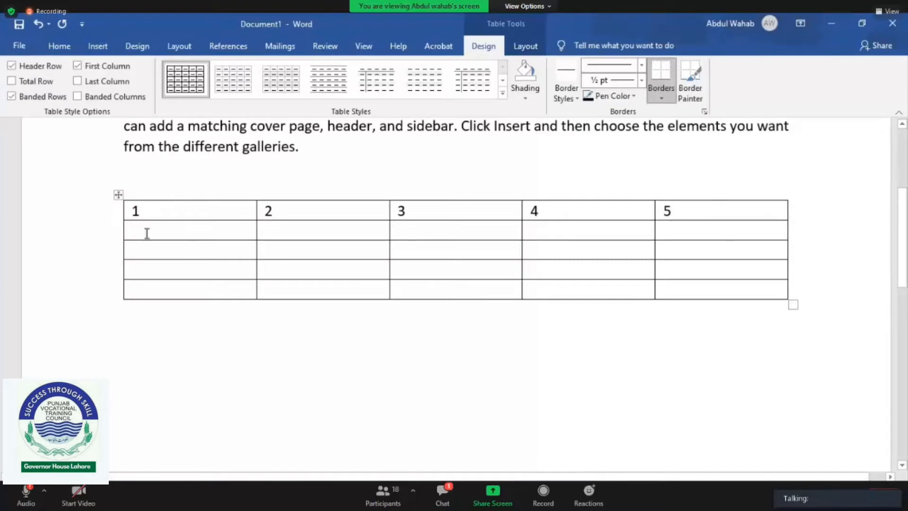
type("C")
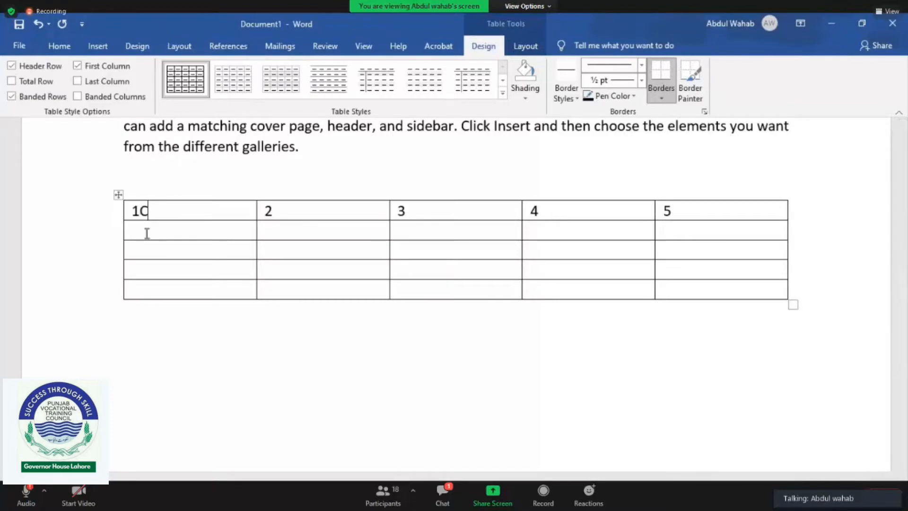
key("Right")
key("Right")
type("C")
key("Right")
key("Right")
type("C")
key("Right")
key("Right")
type("C")
key("Right")
key("Right")
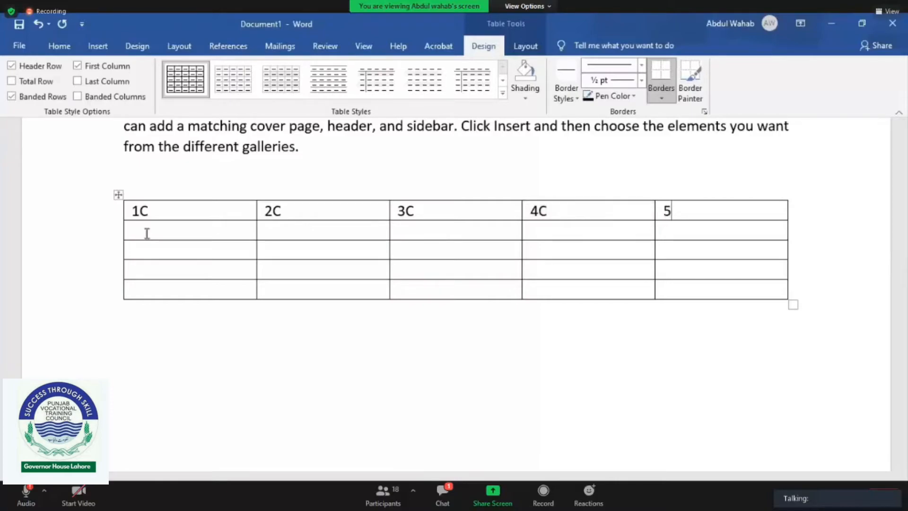
type("C")
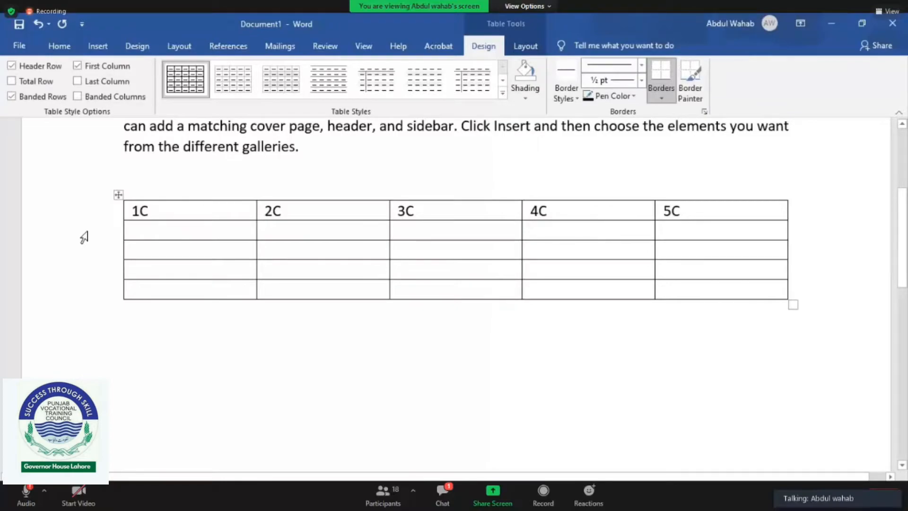
Step: Label the first-column cells below the header row R2, R3, R4 and R5
left_click(141, 227)
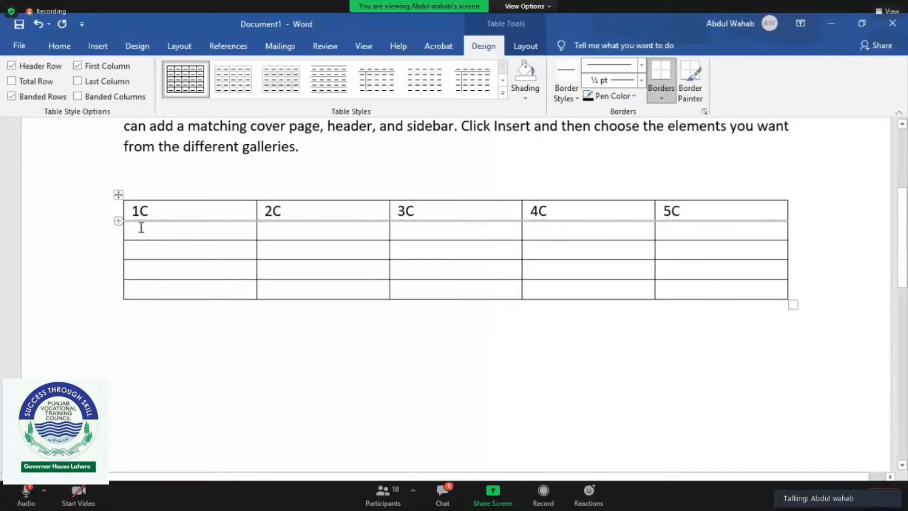
type("R")
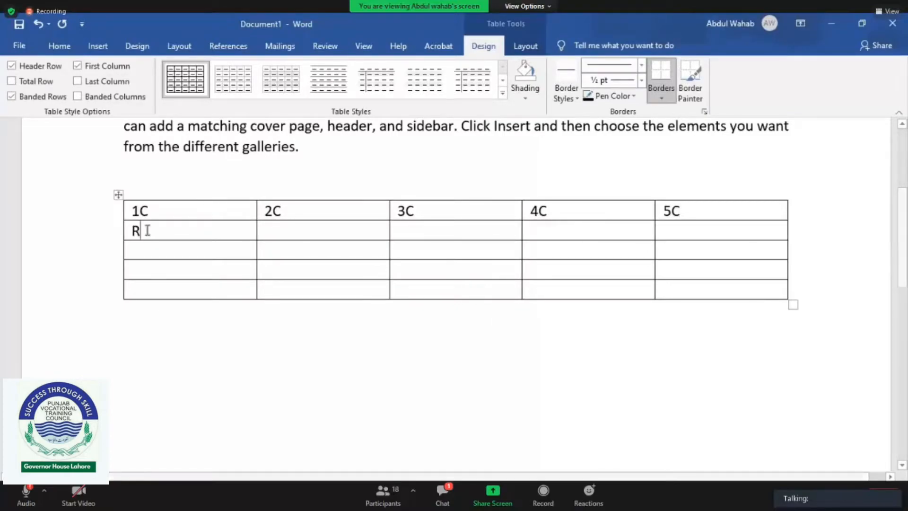
type("1\\")
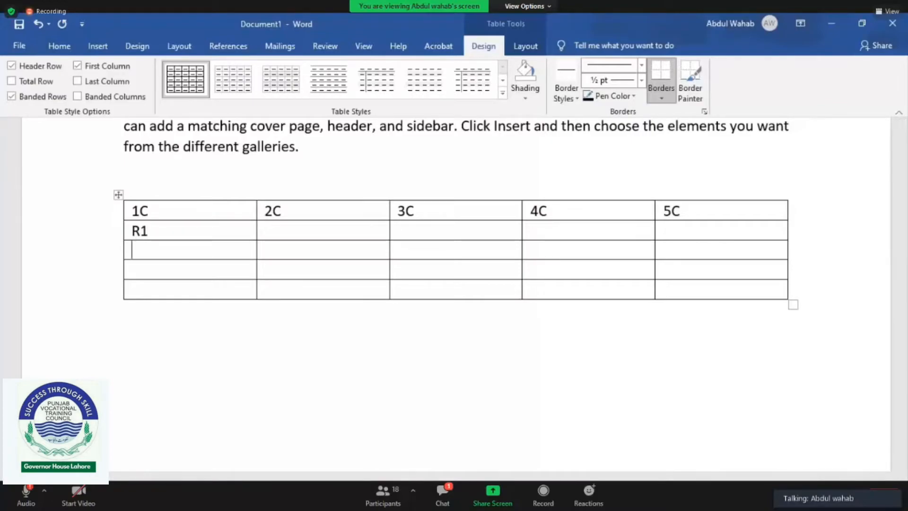
key("BackSpace")
key("BackSpace")
left_click(135, 245)
type("R3")
key("Down")
type("R4")
key("Down")
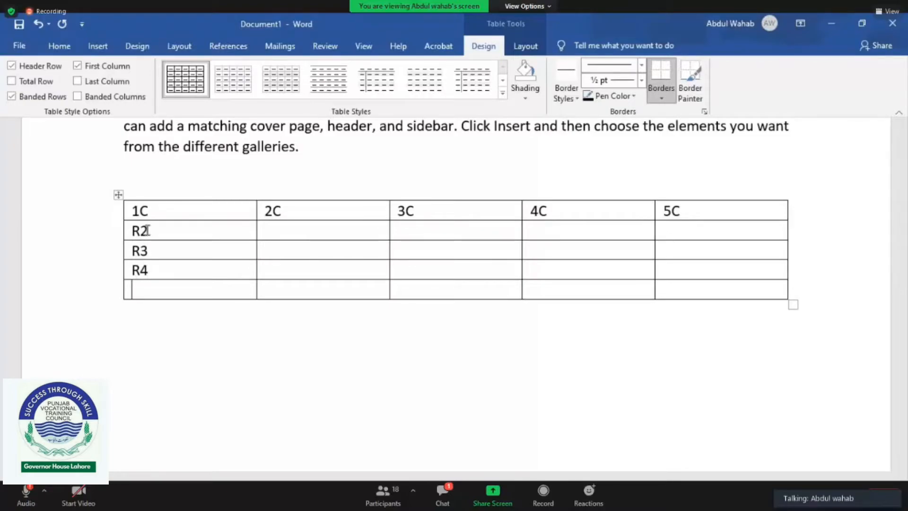
type("R5")
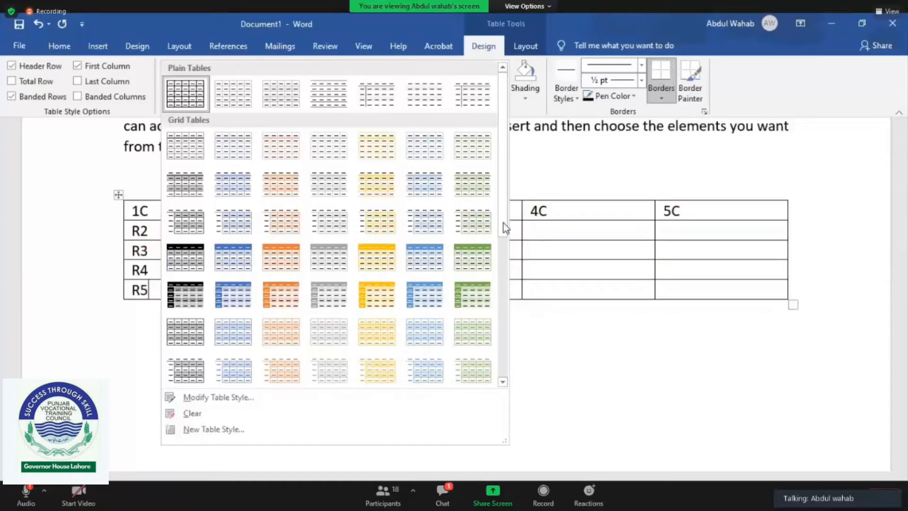
Step: Try the blue banded list style and the green-header list style on the table
scroll(519, 325, "down", 5)
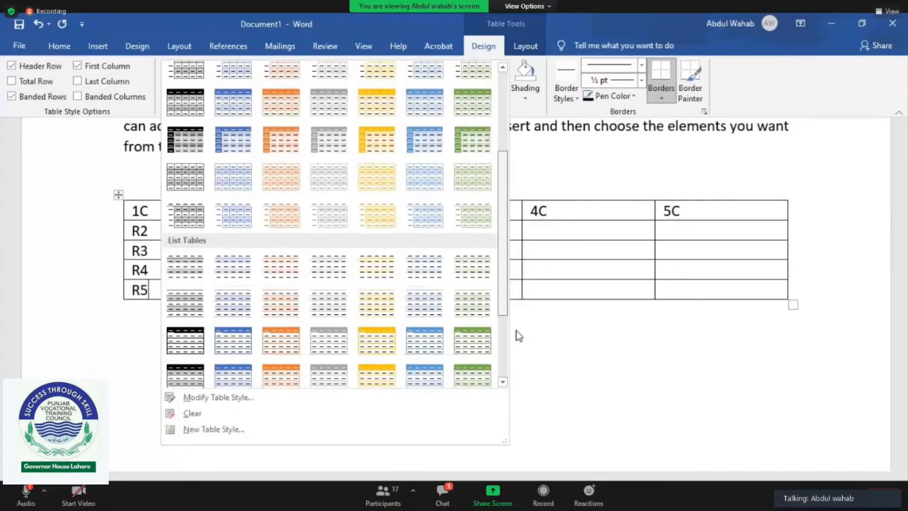
scroll(482, 300, "down", 2)
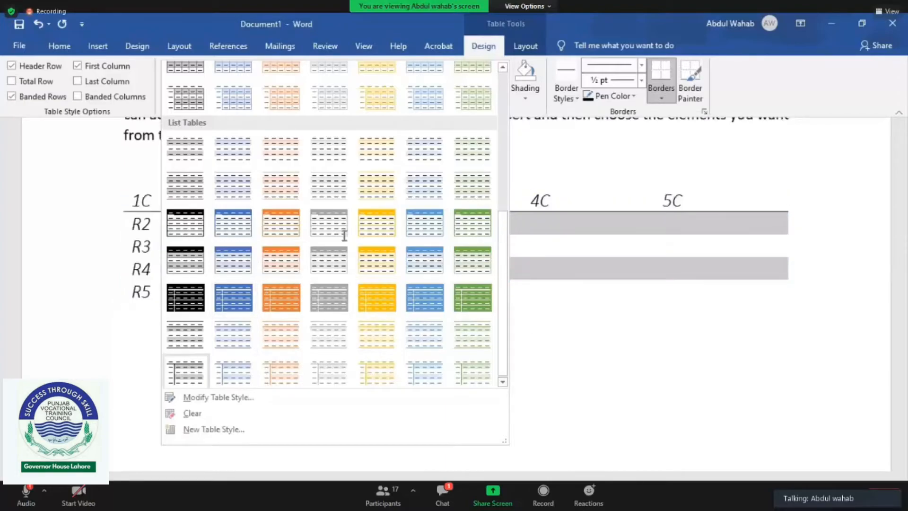
left_click(233, 260)
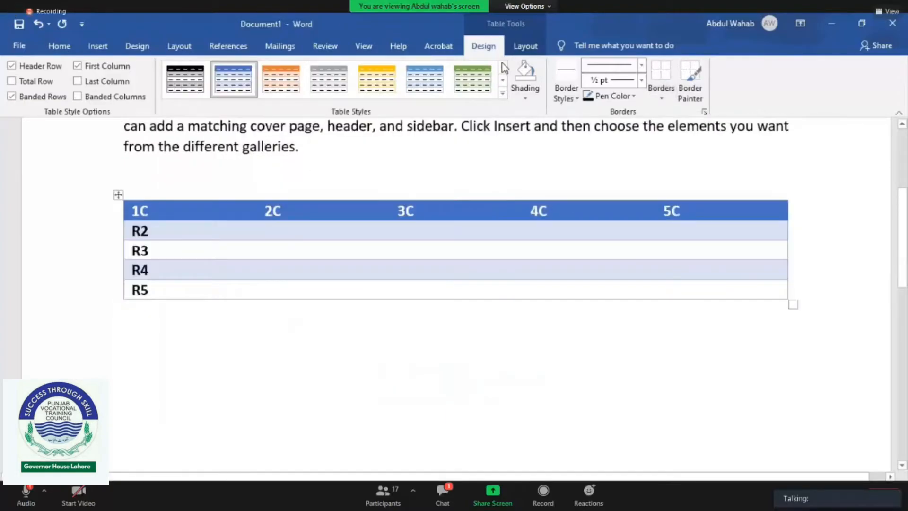
left_click(502, 66)
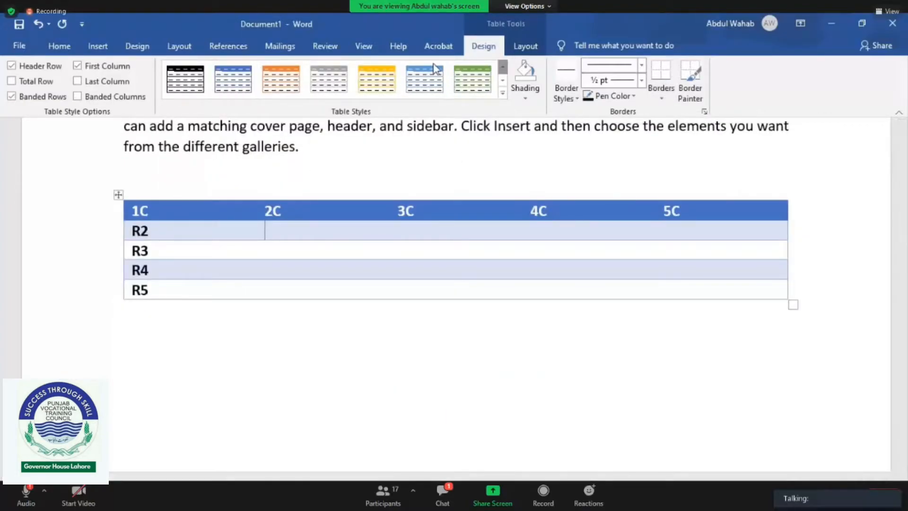
left_click(472, 79)
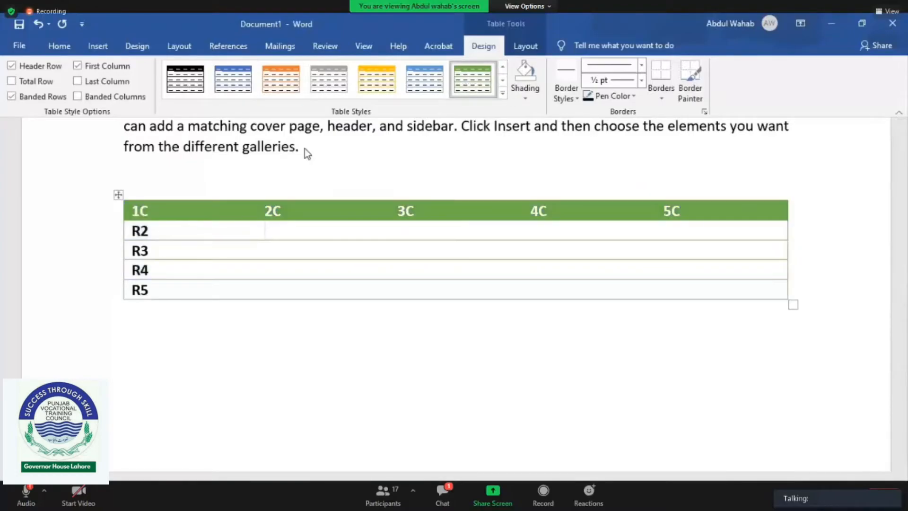
Step: Apply the light orange grid style from the first row of Grid Tables to the table
left_click(503, 94)
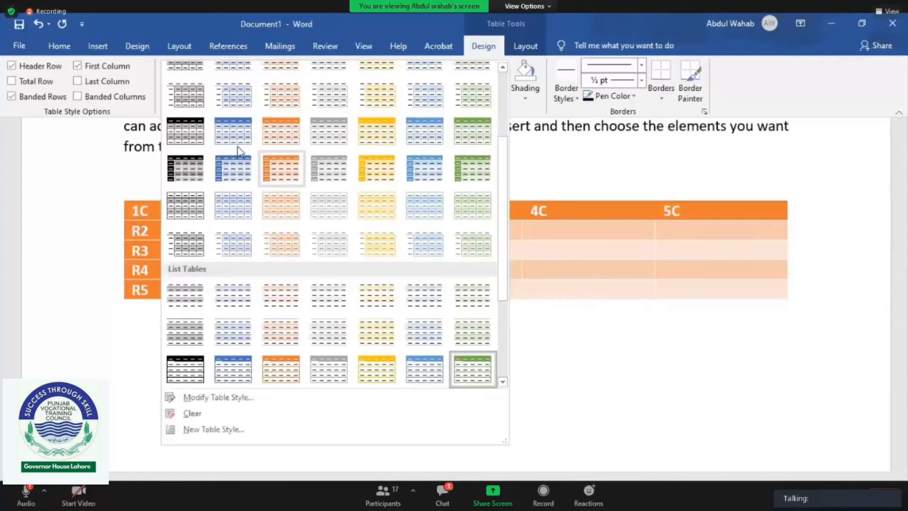
scroll(275, 150, "up", 3)
left_click(275, 151)
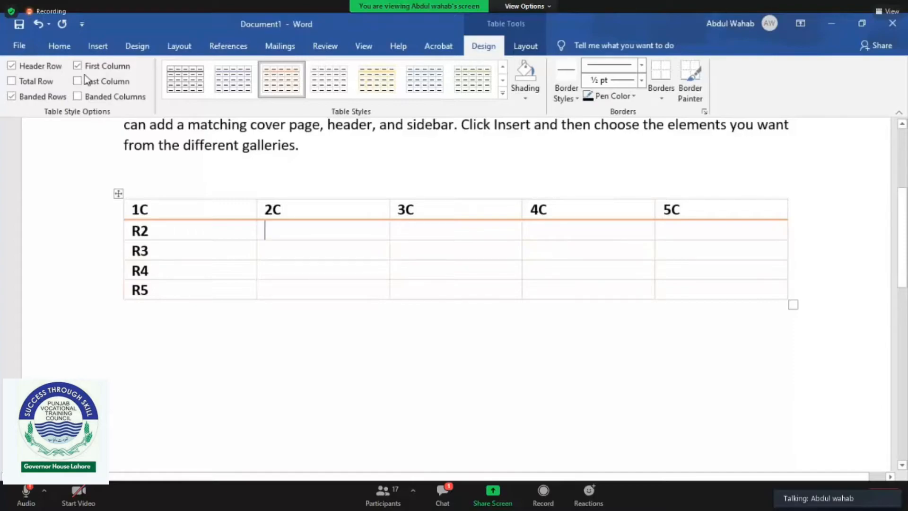
Step: Browse the built-in cover pages and insert the Filigree cover page into the document
left_click(94, 49)
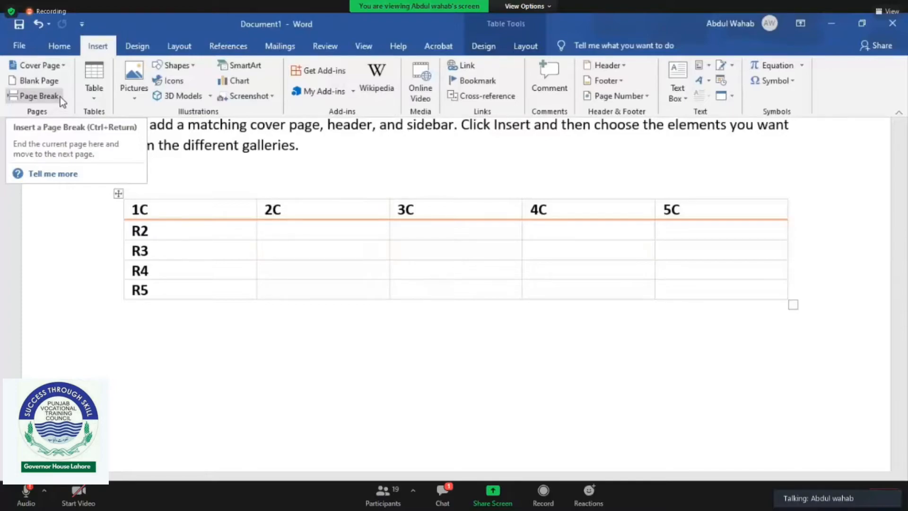
left_click(55, 67)
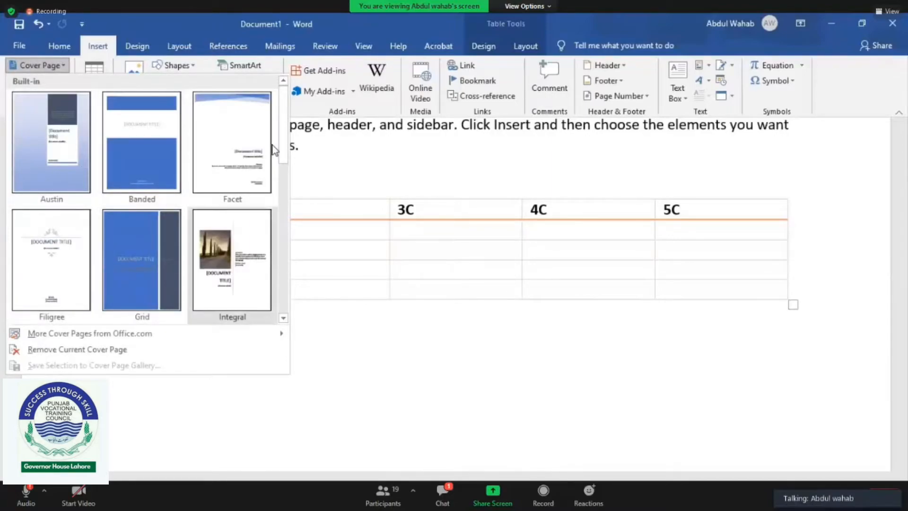
left_click_drag(286, 146, 292, 292)
scroll(292, 292, "down", 3)
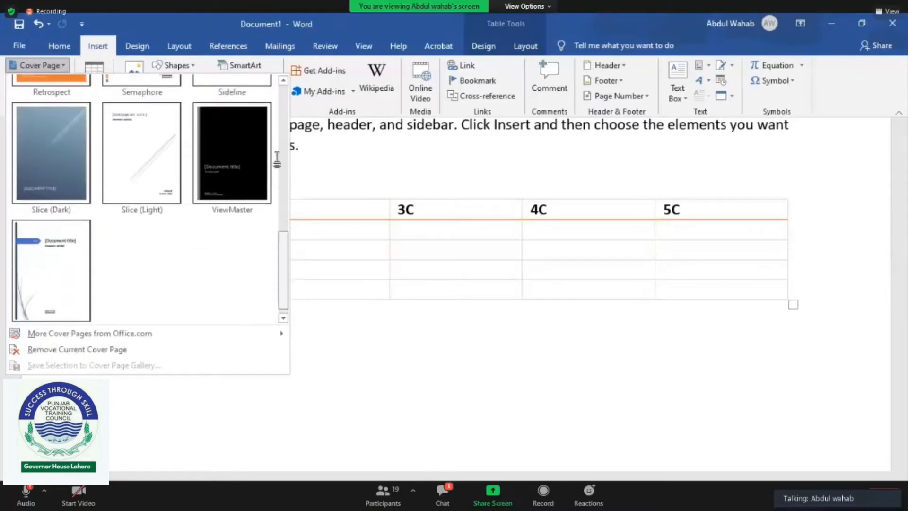
scroll(278, 168, "up", 8)
scroll(281, 135, "up", 1)
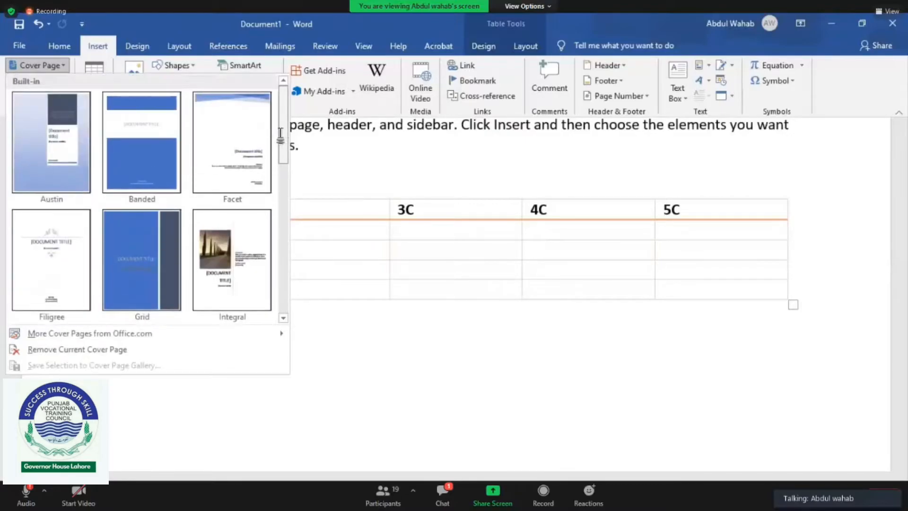
left_click(76, 252)
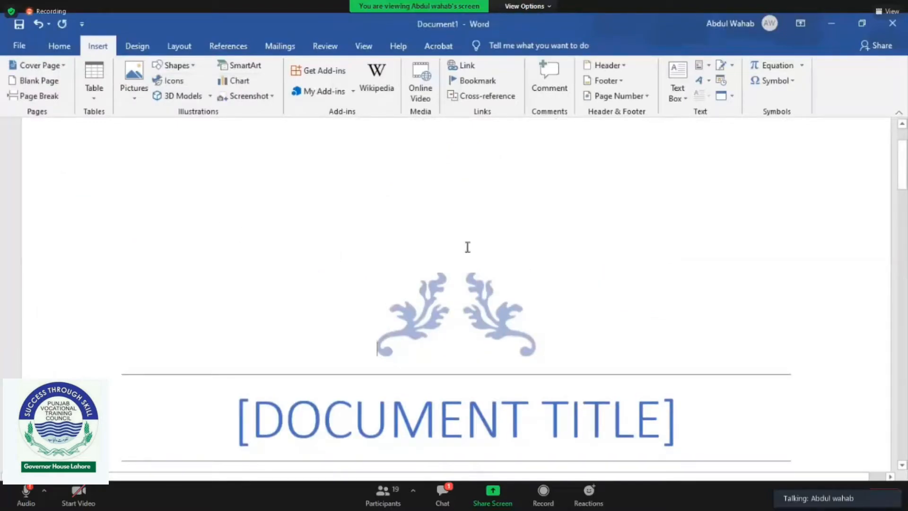
Step: Replace the document title placeholder on the cover page with VIDEO PRODUCTION
left_click_drag(902, 165, 902, 229)
scroll(454, 293, "down", 7)
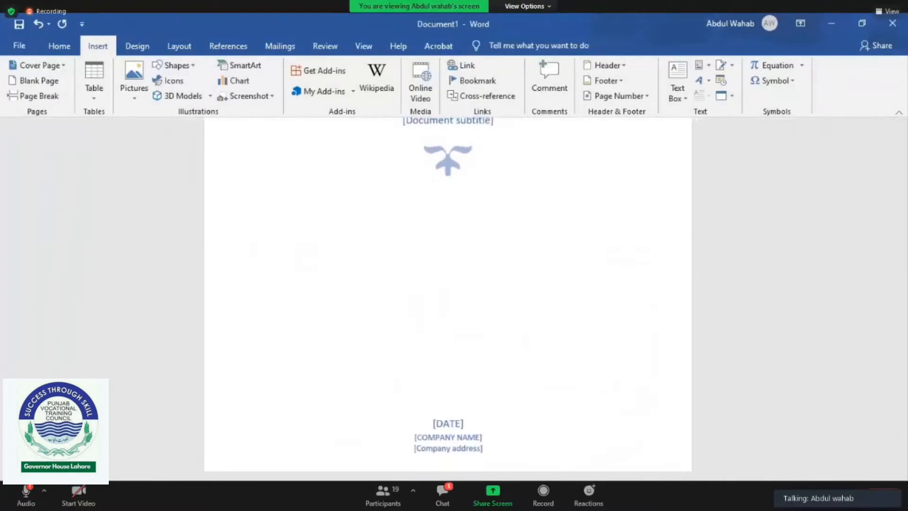
scroll(861, 413, "down", 5)
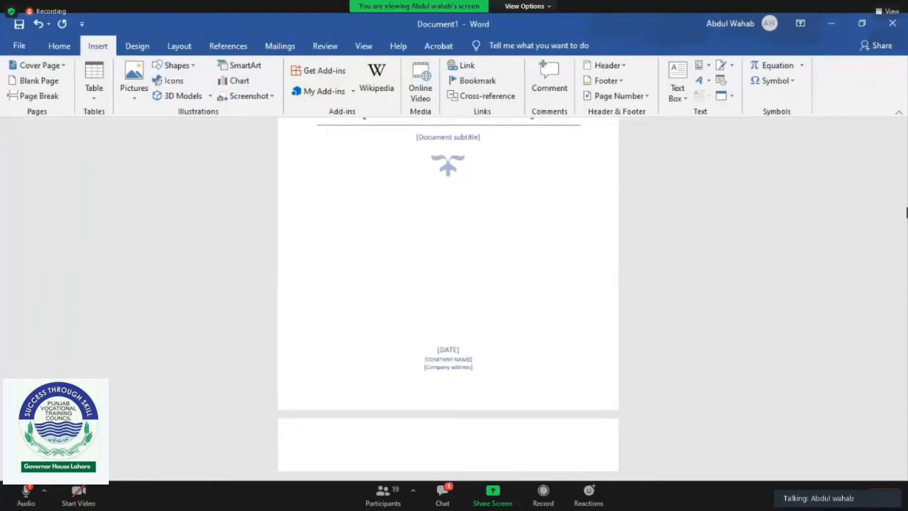
scroll(860, 413, "down", 2)
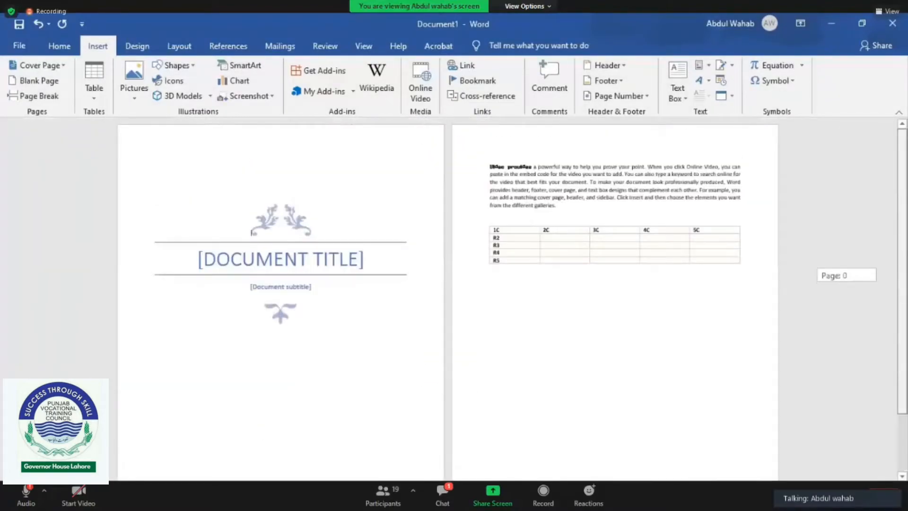
left_click_drag(902, 268, 900, 325)
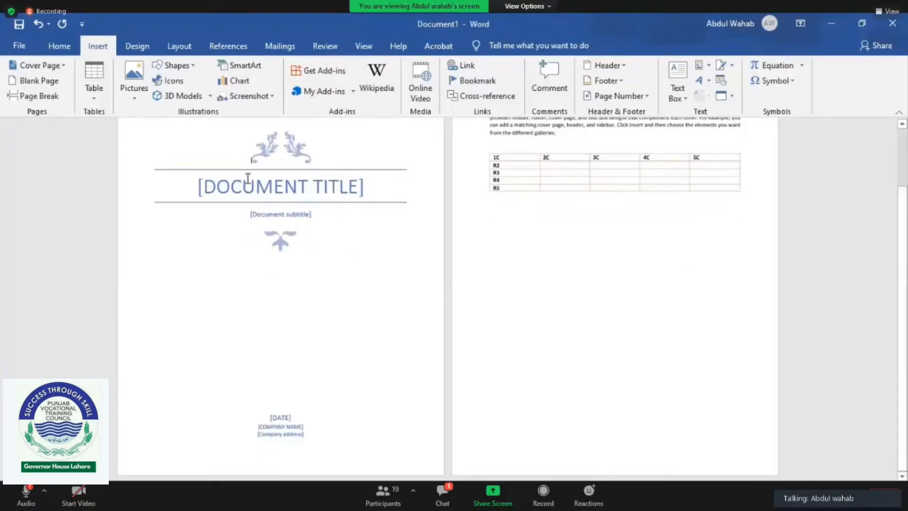
left_click(265, 188)
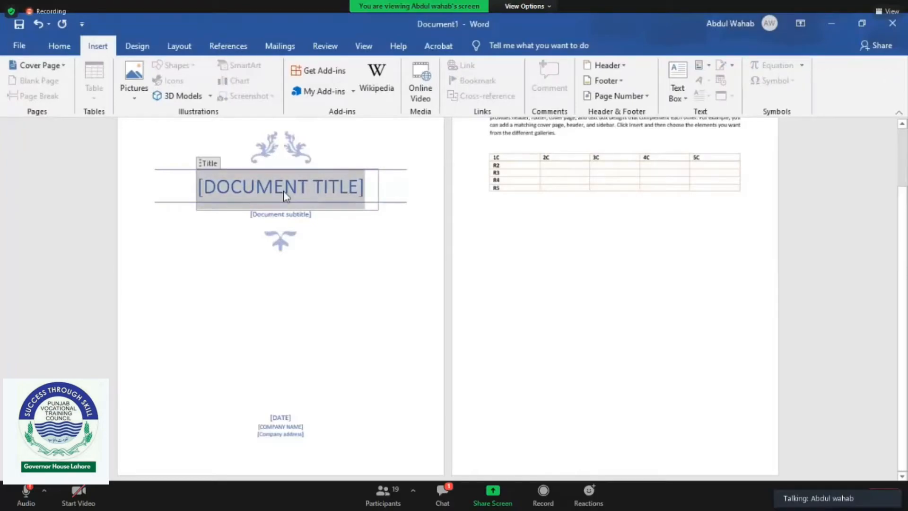
left_click(283, 191)
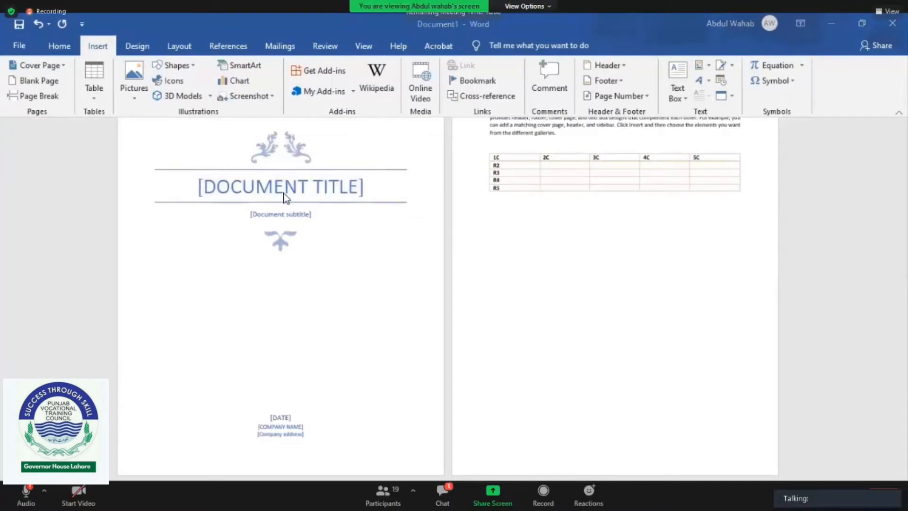
left_click(299, 187)
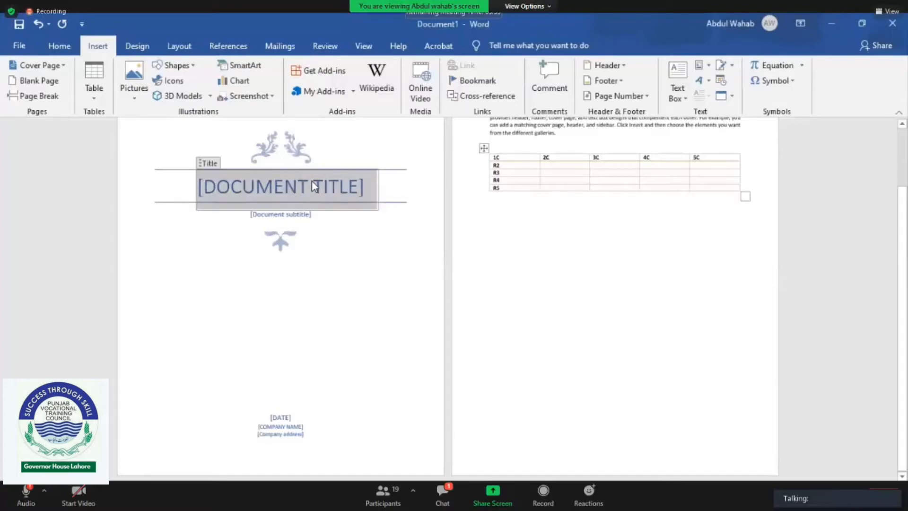
type("V")
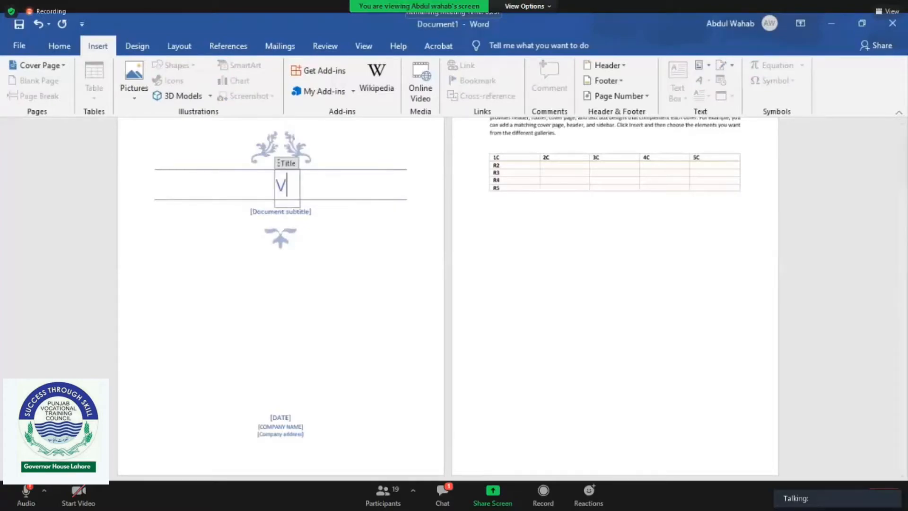
type("IDEO PRODUCTION")
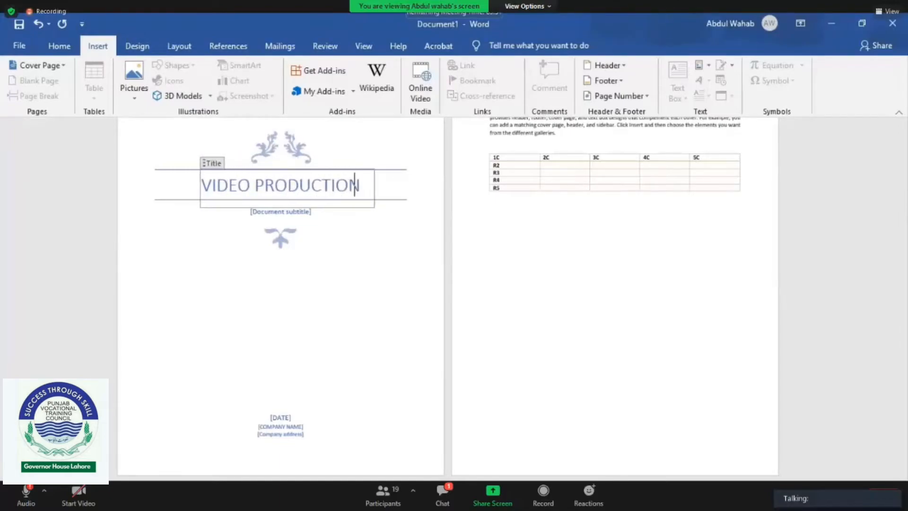
left_click(331, 269)
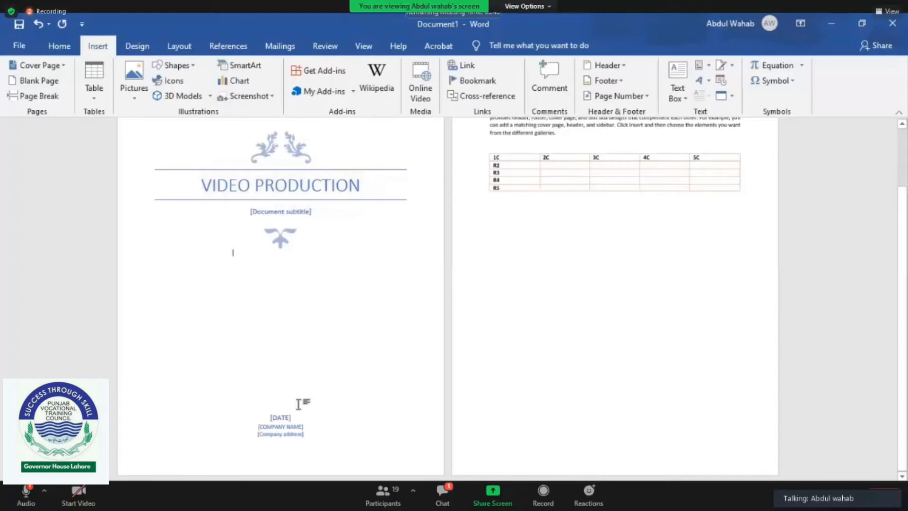
Step: Examine the date and document subtitle placeholders on the cover page
left_click(280, 417)
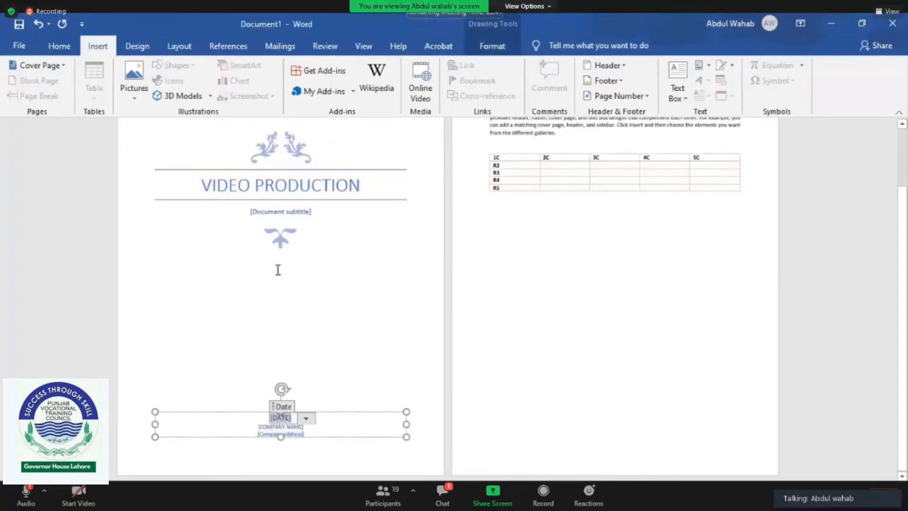
left_click(349, 257)
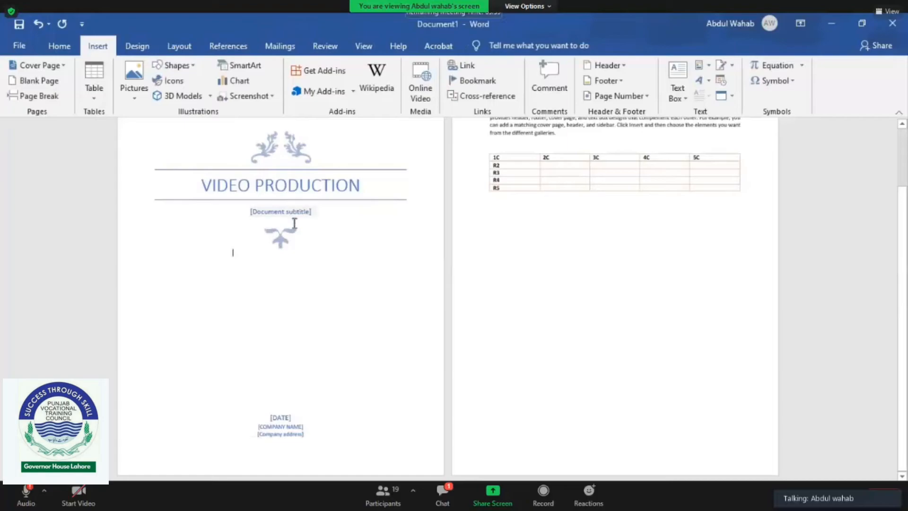
left_click(290, 213)
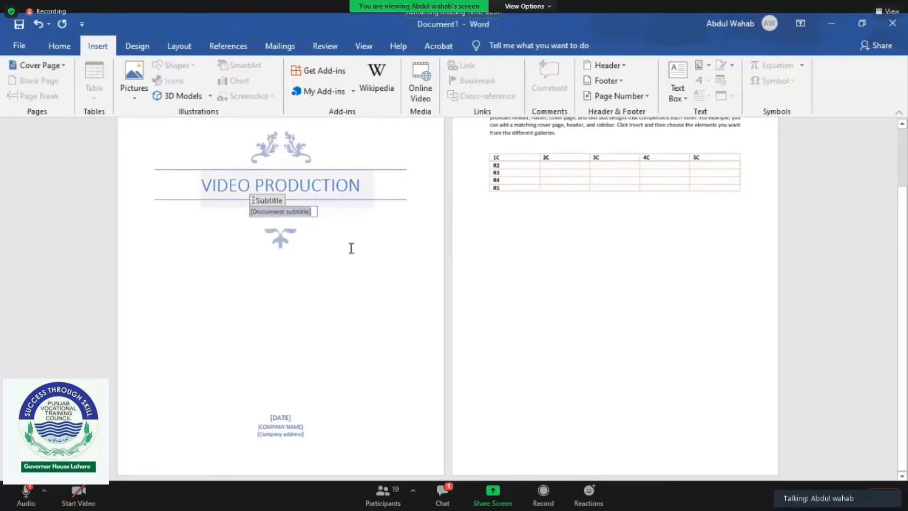
left_click(373, 277)
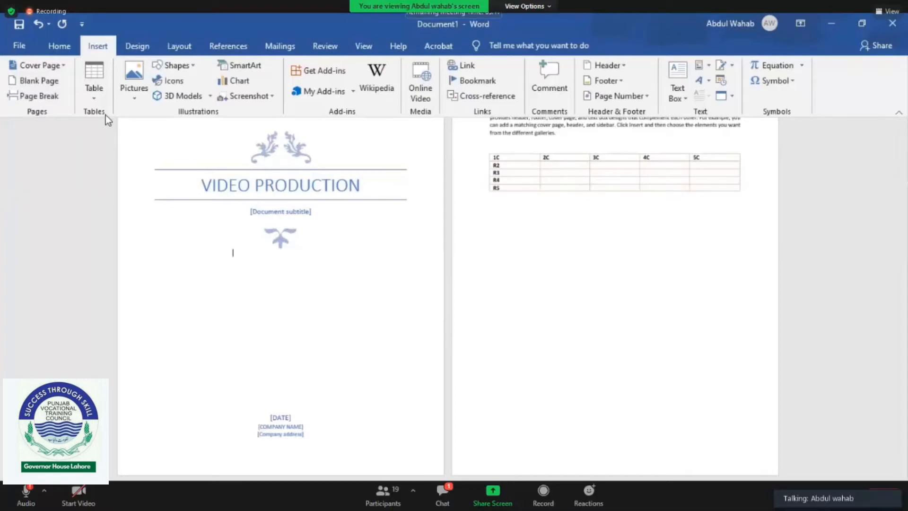
Step: Insert the Soft kitty cat picture from a Desktop folder on this device, in the blank area below the table
left_click(525, 253)
left_click(872, 489)
left_click(873, 488)
left_click(873, 488)
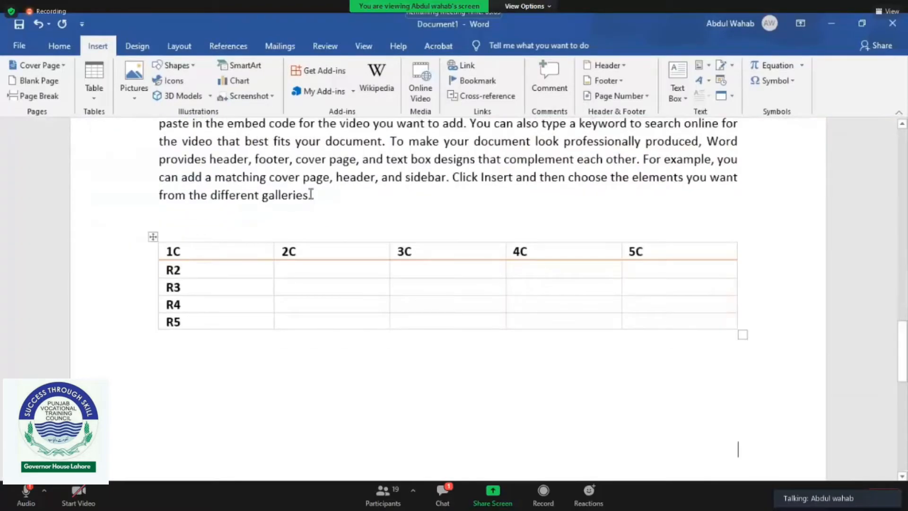
scroll(545, 340, "up", 4)
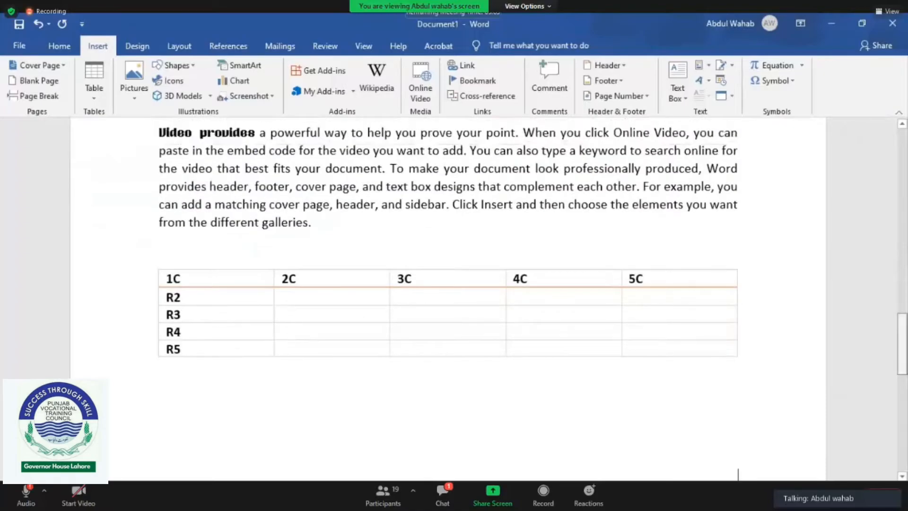
scroll(299, 259, "down", 4)
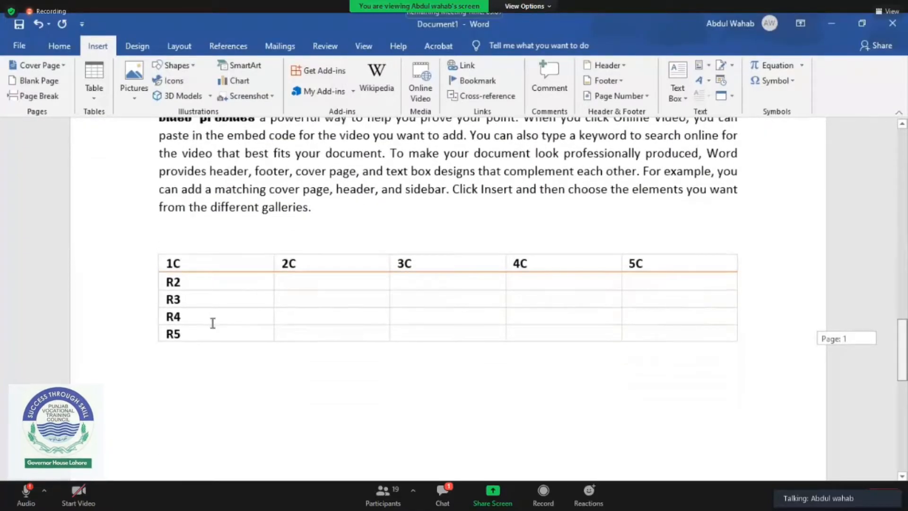
scroll(208, 327, "down", 2)
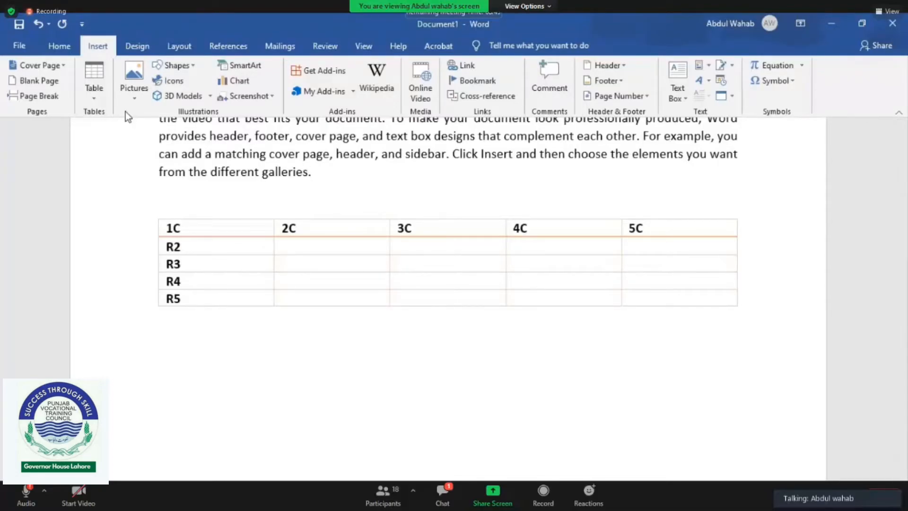
left_click(133, 84)
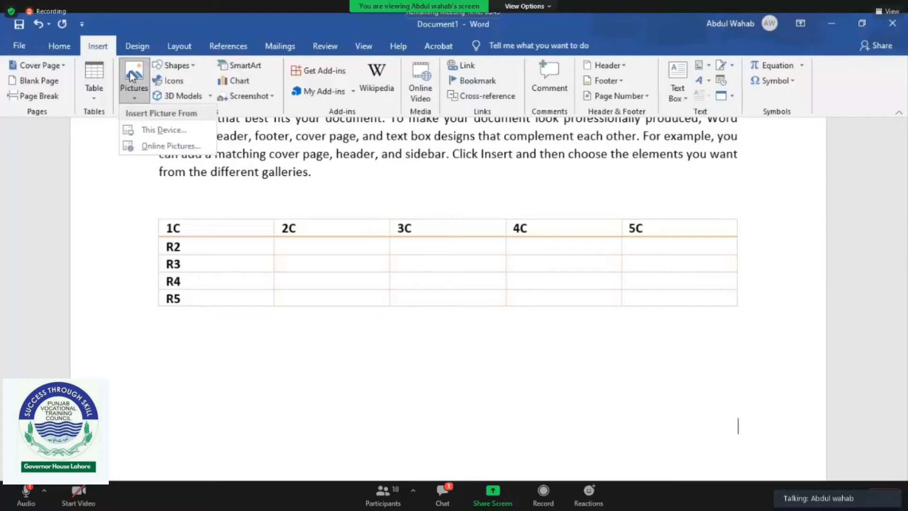
left_click(157, 133)
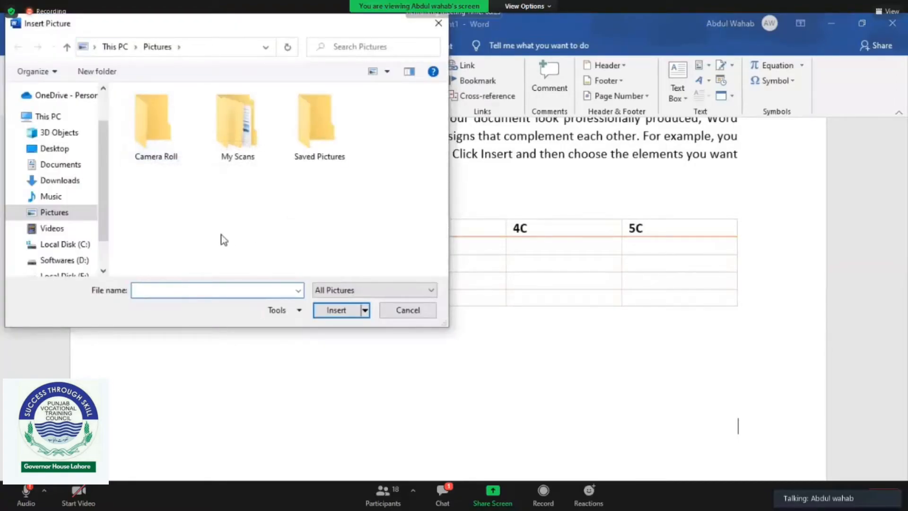
left_click(54, 148)
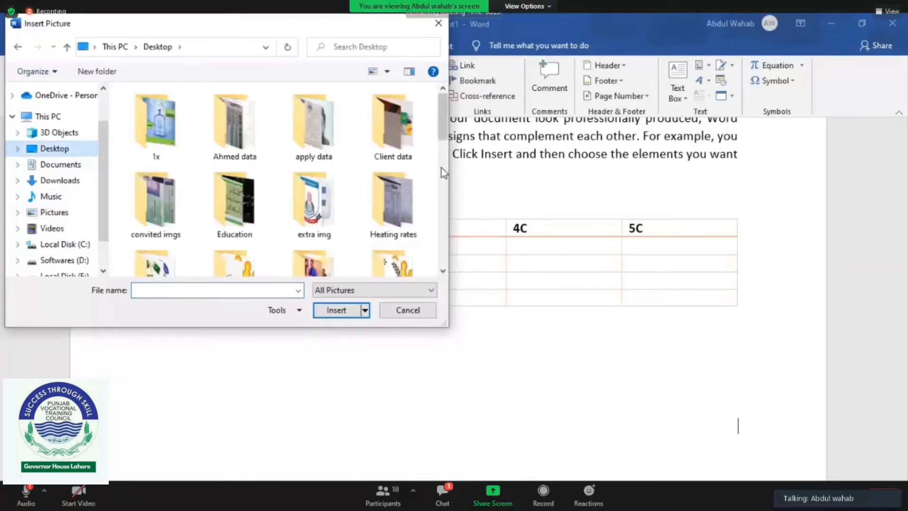
scroll(435, 272, "down", 5)
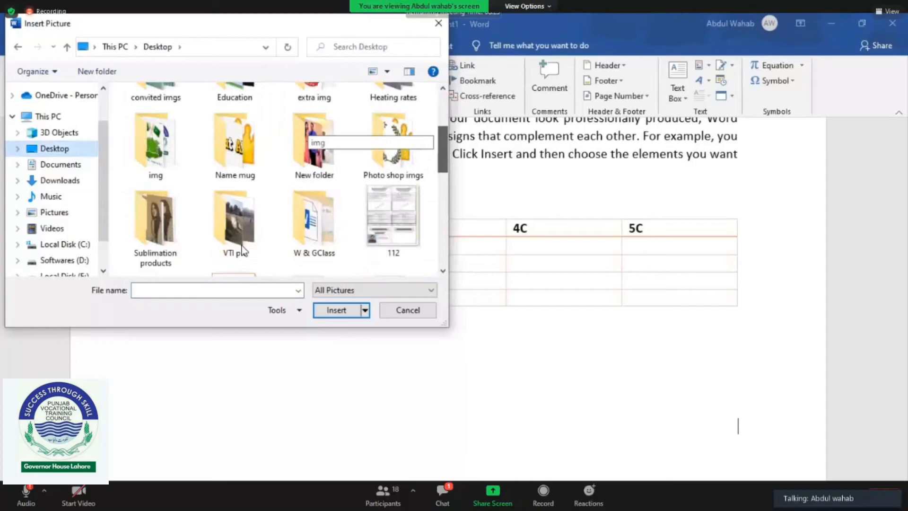
double_click(233, 239)
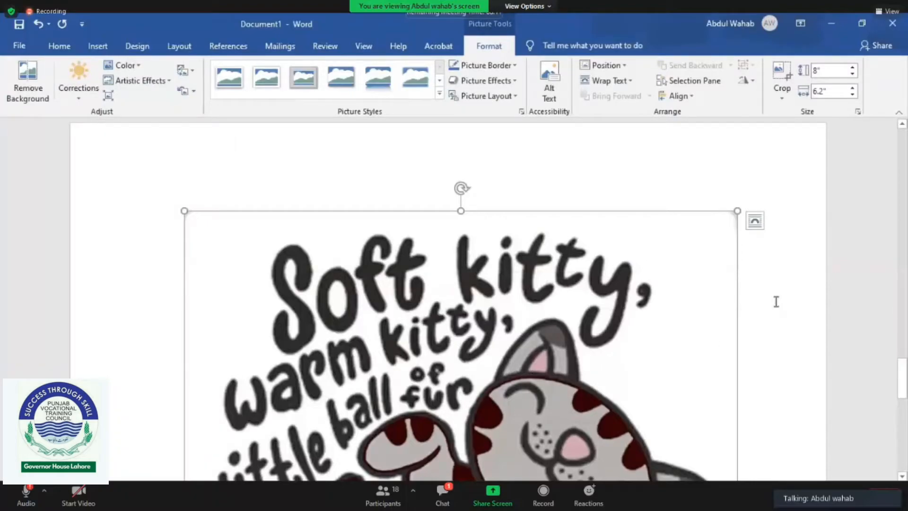
Step: Set the cat picture's text wrapping to Behind Text
left_click(754, 222)
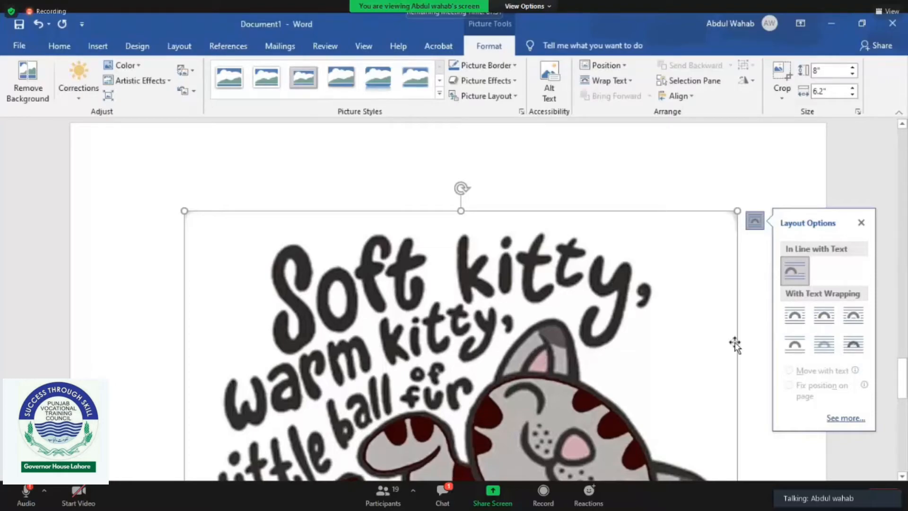
left_click(821, 344)
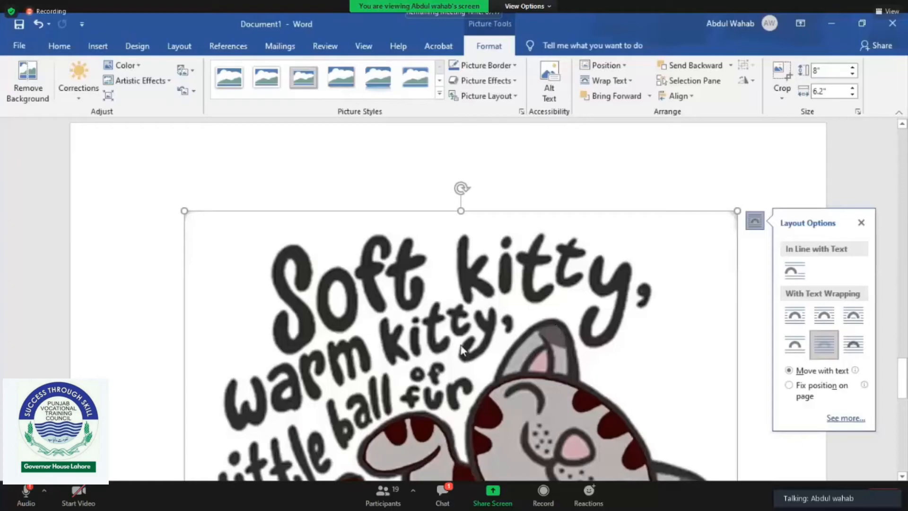
left_click(180, 190)
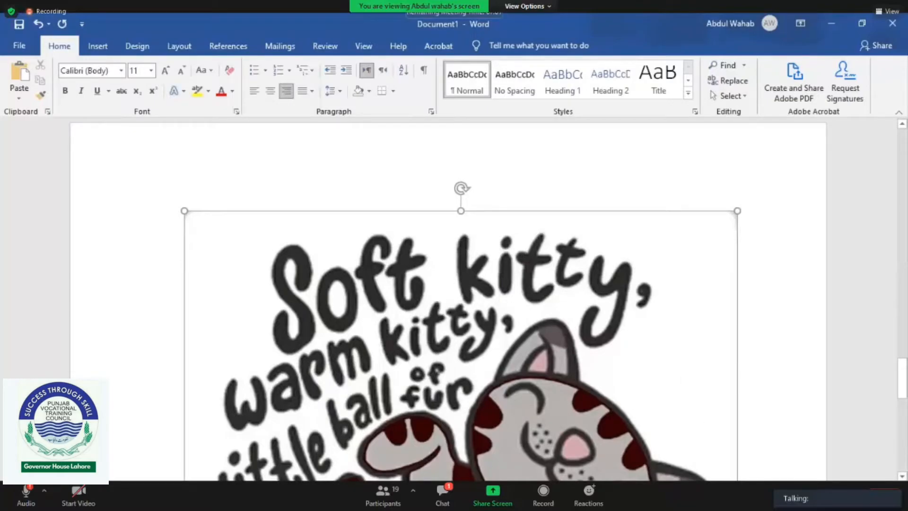
Step: Move the cat picture behind the paragraph and table on the second page and shrink it to 2.25" high by 1.75" wide
scroll(448, 299, "down", 1)
scroll(816, 411, "down", 3)
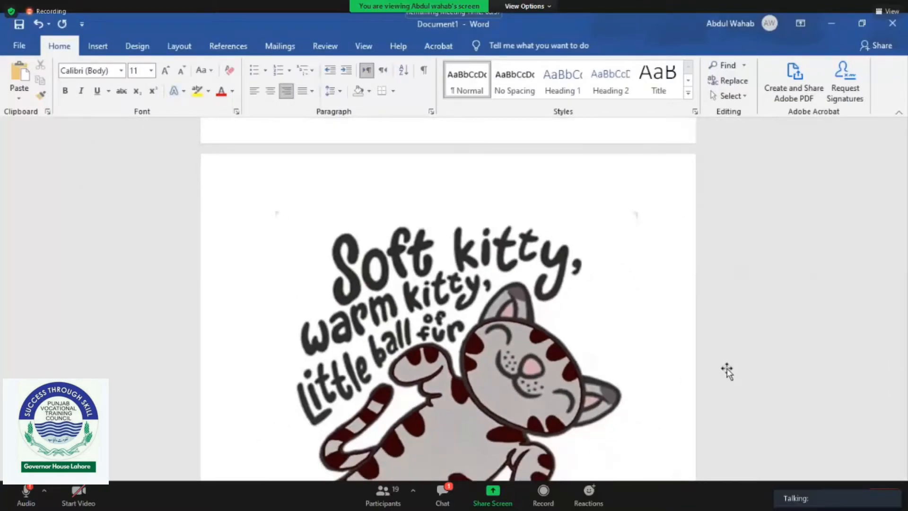
scroll(726, 371, "down", 2)
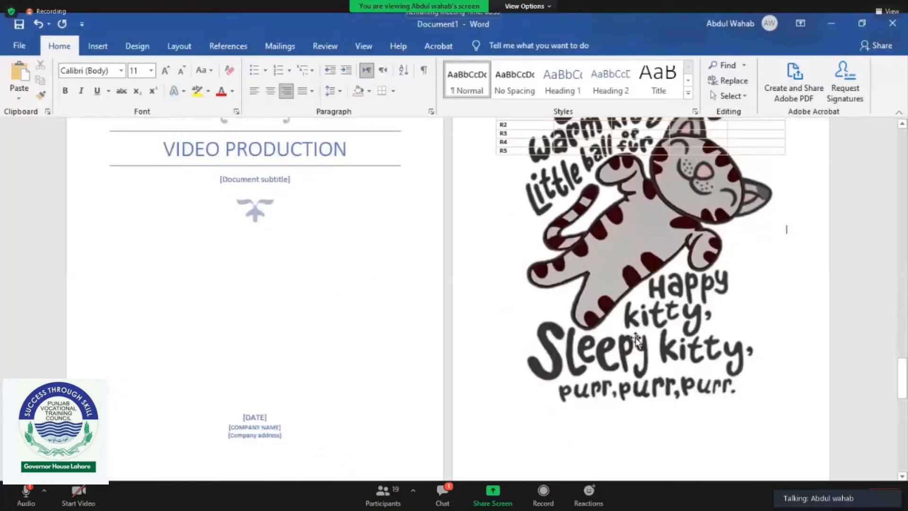
double_click(674, 371)
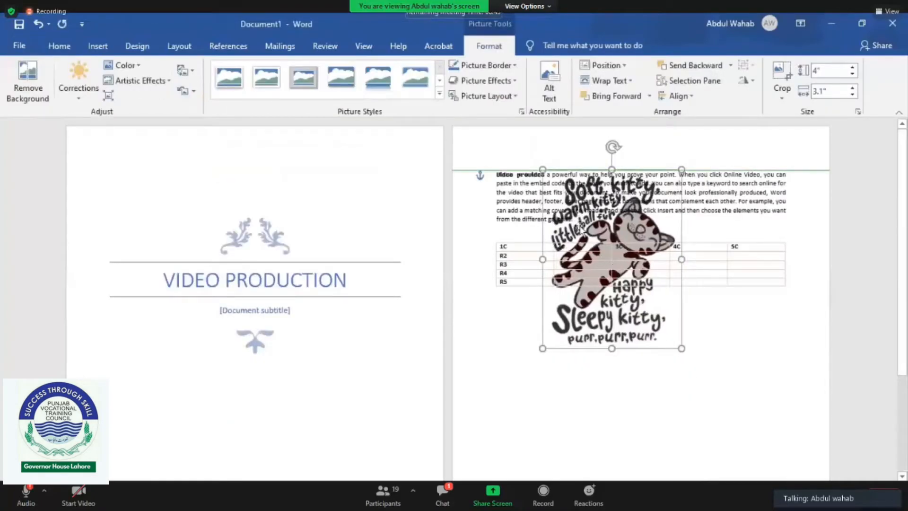
left_click_drag(585, 225, 669, 232)
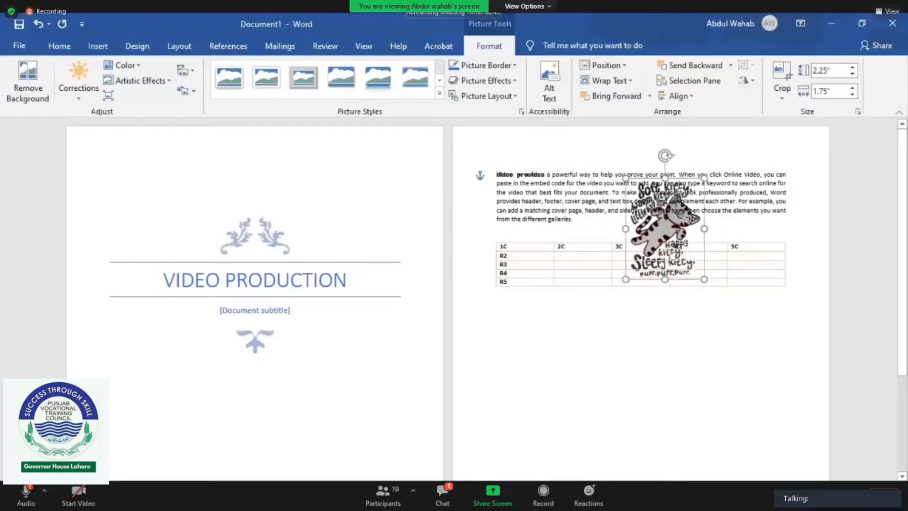
key("Left")
key("Left")
key("Left")
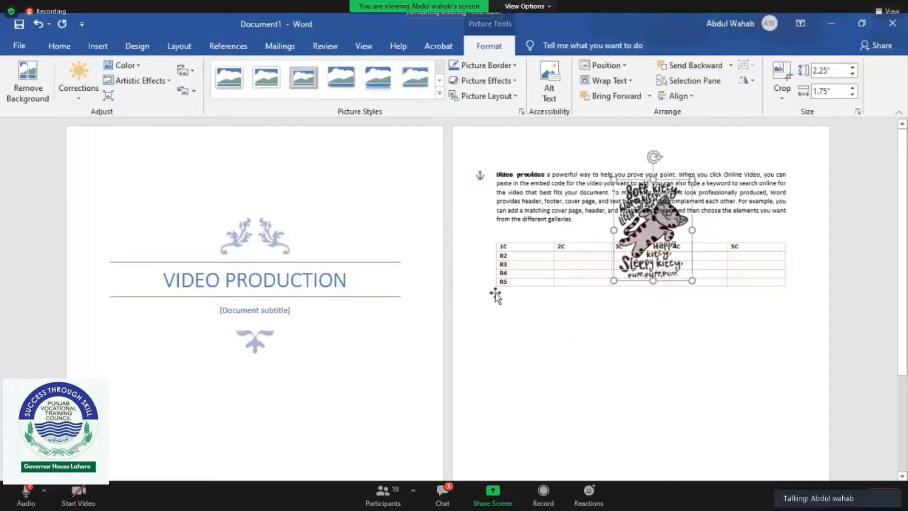
Step: Shift the cat picture slightly to the right behind the paragraph and table, so it straddles columns 3C and 4C
scroll(460, 257, "up", 1)
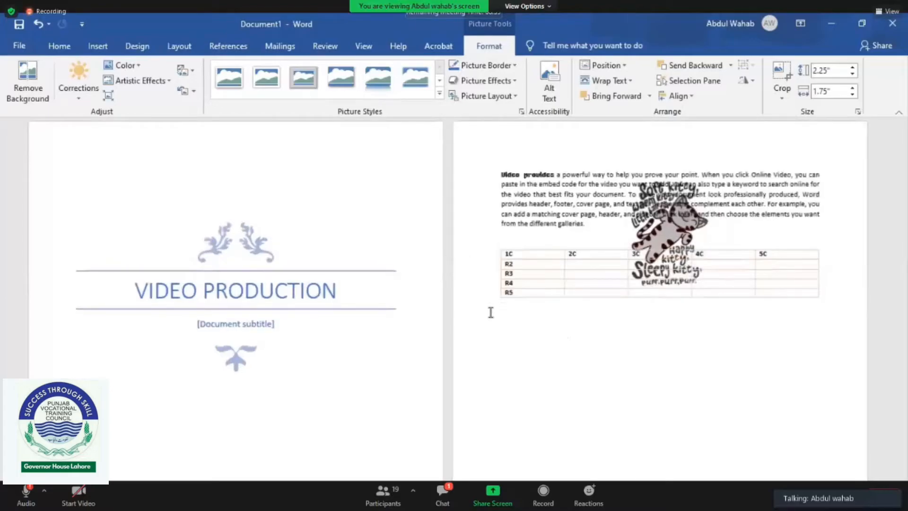
scroll(488, 308, "up", 3)
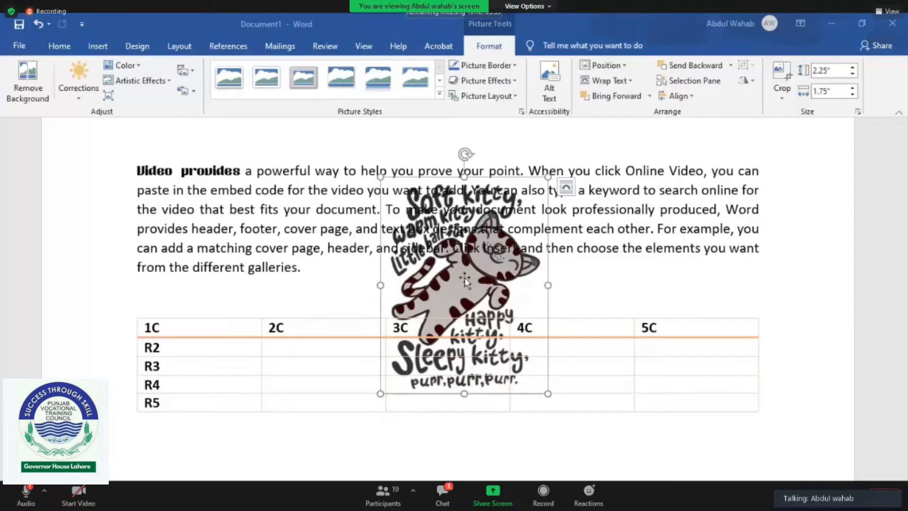
left_click(424, 296)
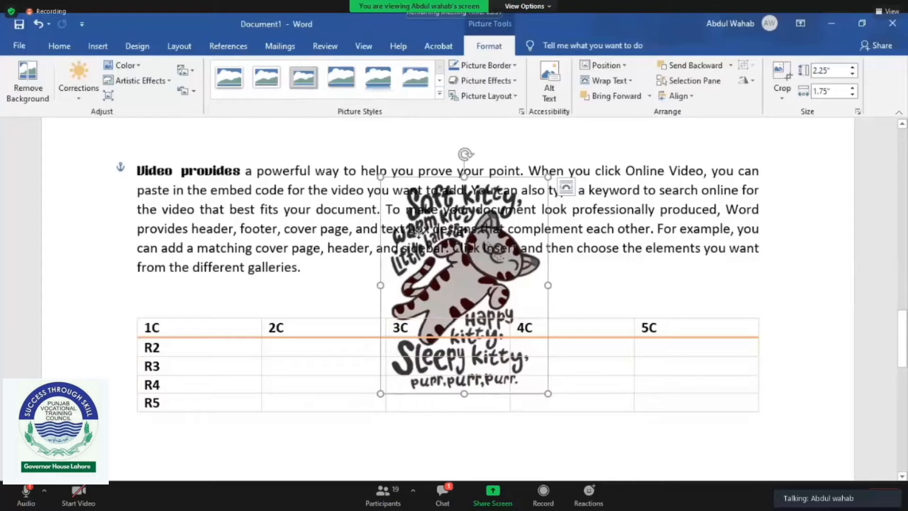
left_click_drag(464, 298, 436, 302)
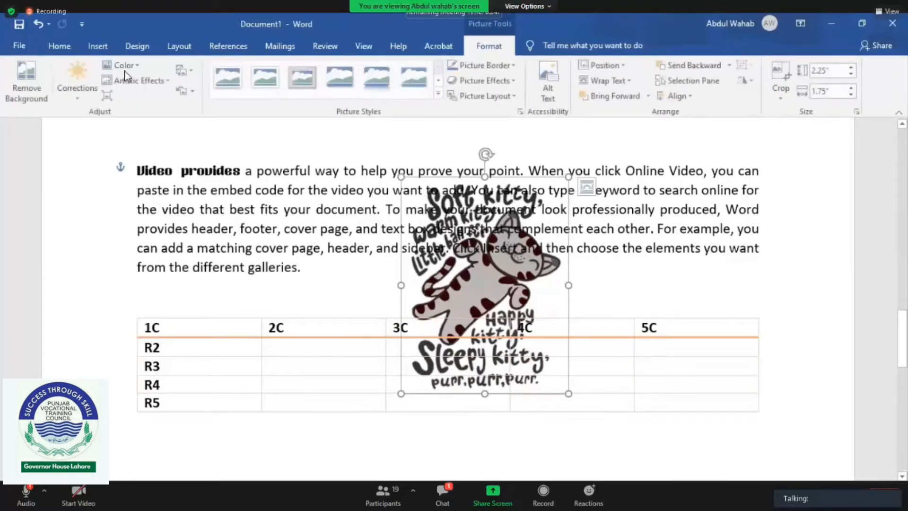
Step: Nudge the cat picture left and slightly down so it sits mostly behind column 3C of the table
key("Left")
key("Left")
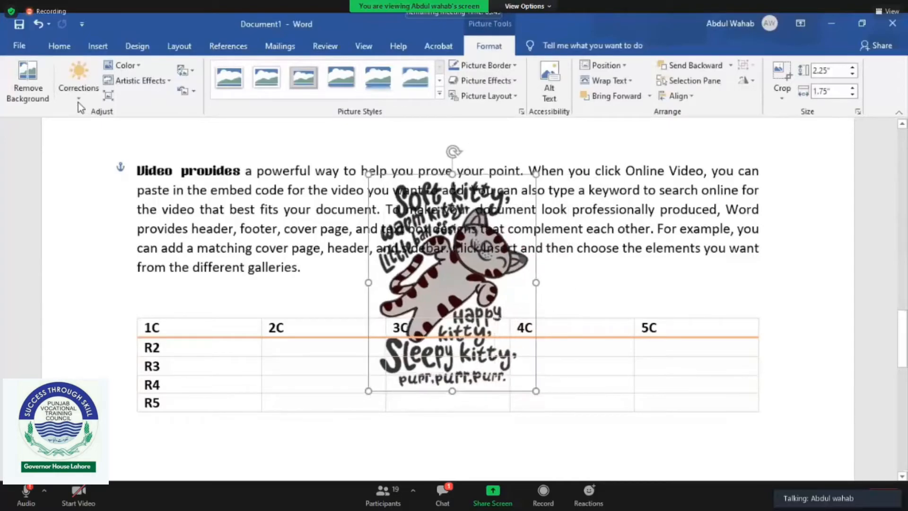
key("Down")
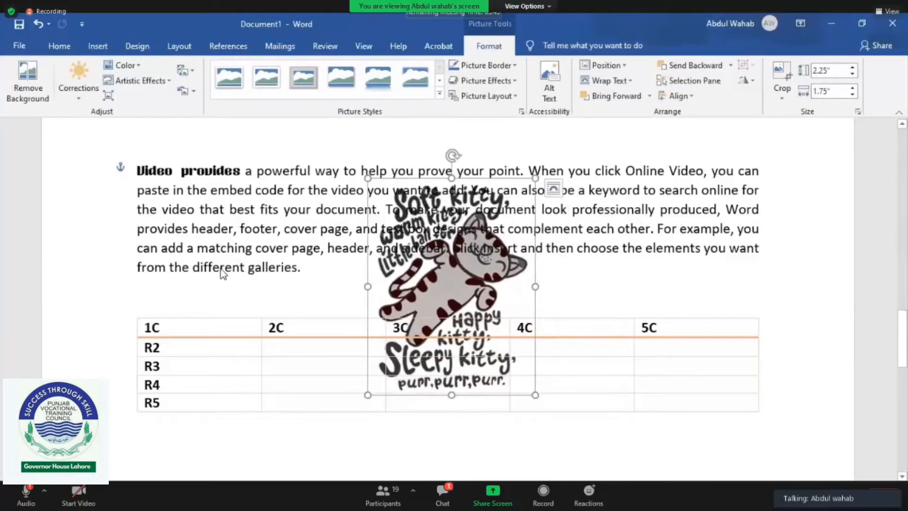
Step: Apply the Brightness: +40% Contrast: +40% correction to the cat picture and recolor it in gray
left_click(79, 83)
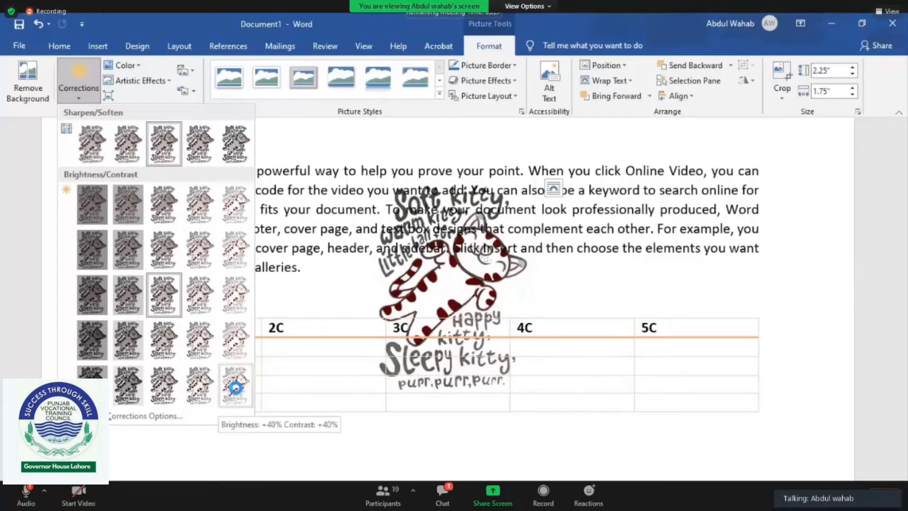
left_click(237, 385)
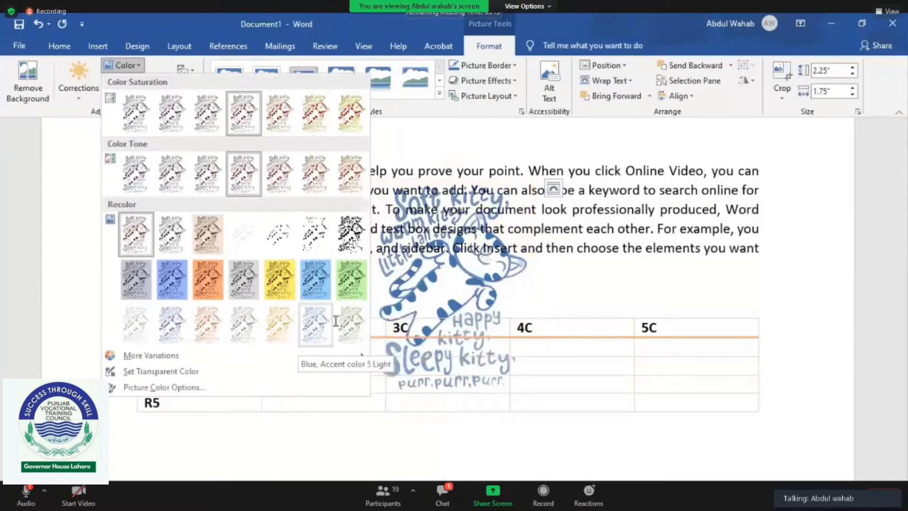
left_click(333, 297)
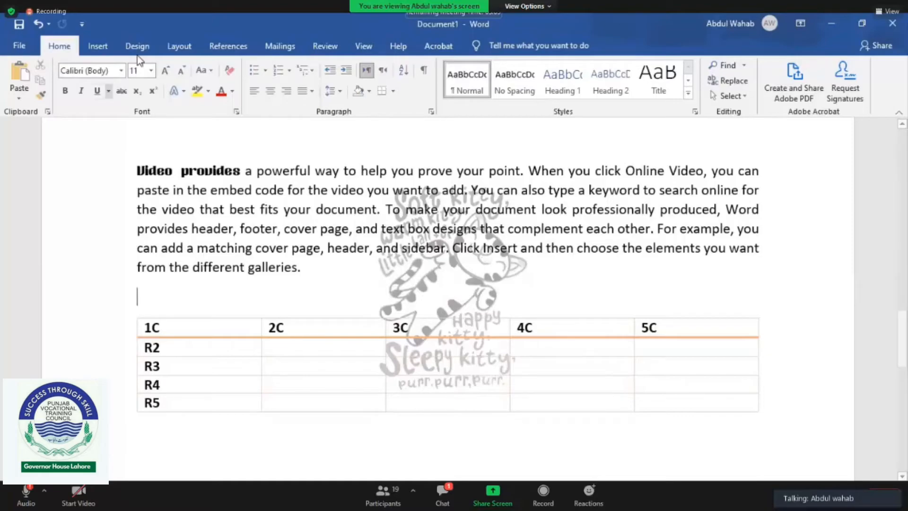
Step: Draw a double-arrow elbow connector about 1.12" high by 0.37" wide below column 3C of the table and apply the thick black theme line style
left_click(108, 56)
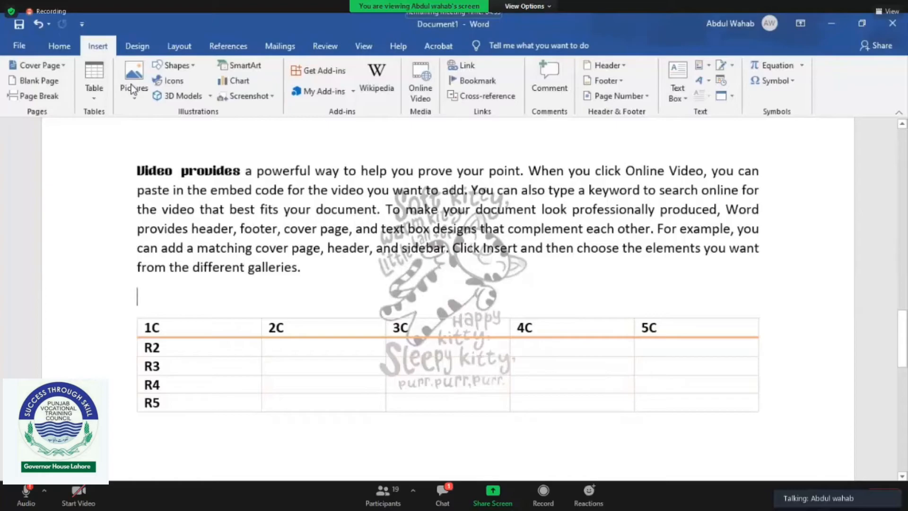
left_click(177, 66)
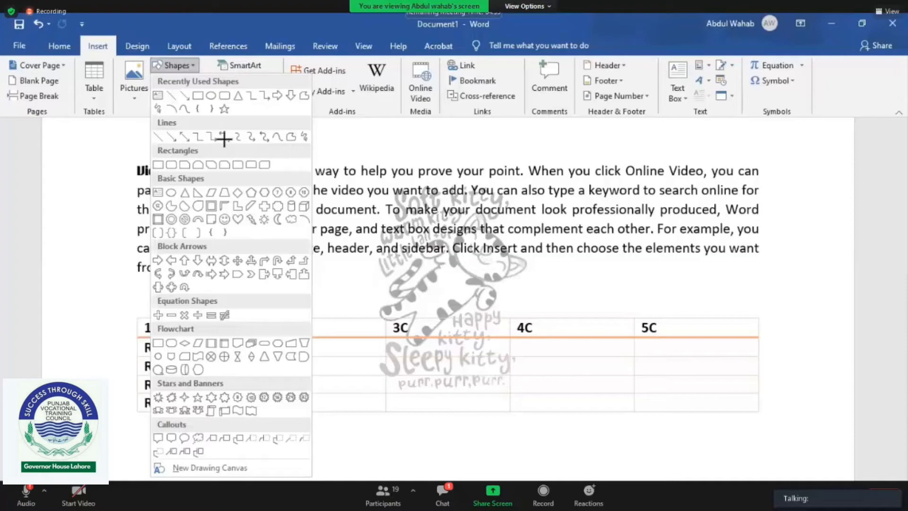
left_click(877, 270)
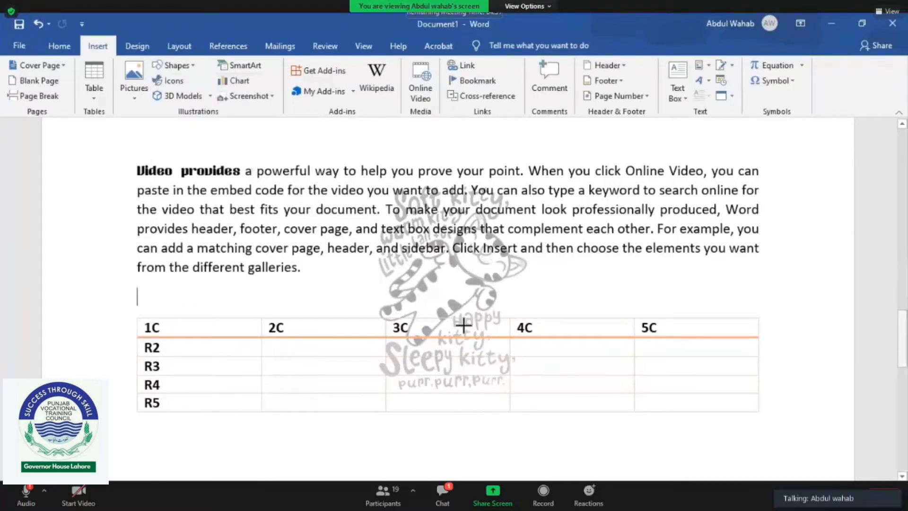
scroll(432, 293, "down", 4)
scroll(428, 305, "up", 1)
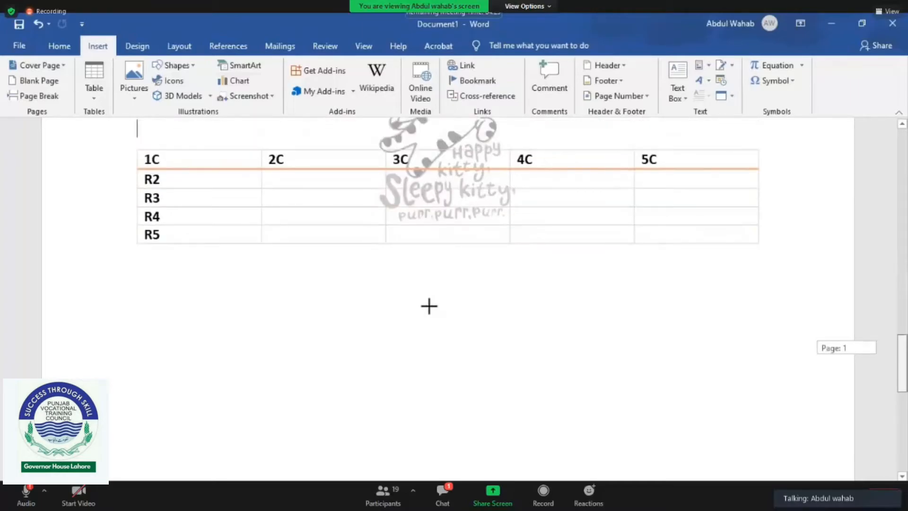
scroll(428, 306, "up", 2)
mouse_move(431, 296)
left_mouse_down()
mouse_move(407, 385)
mouse_move(427, 411)
mouse_move(467, 399)
left_mouse_up()
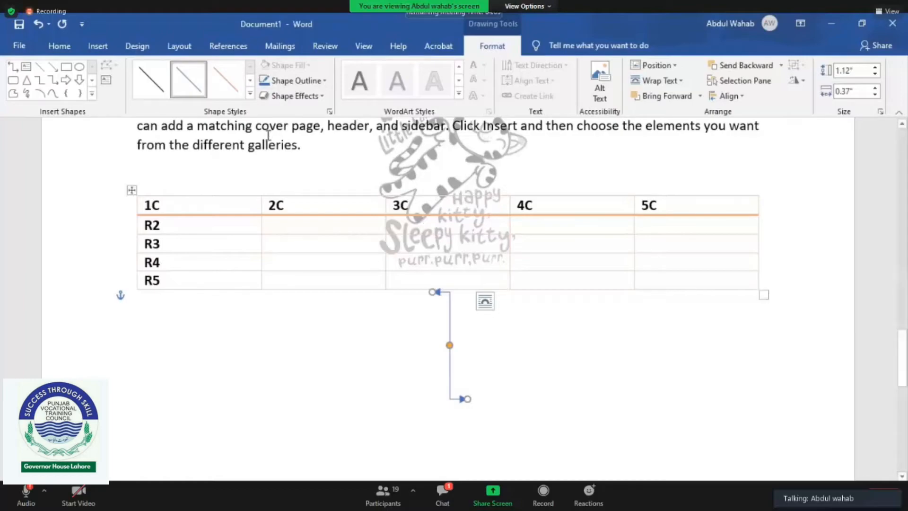
left_click(250, 94)
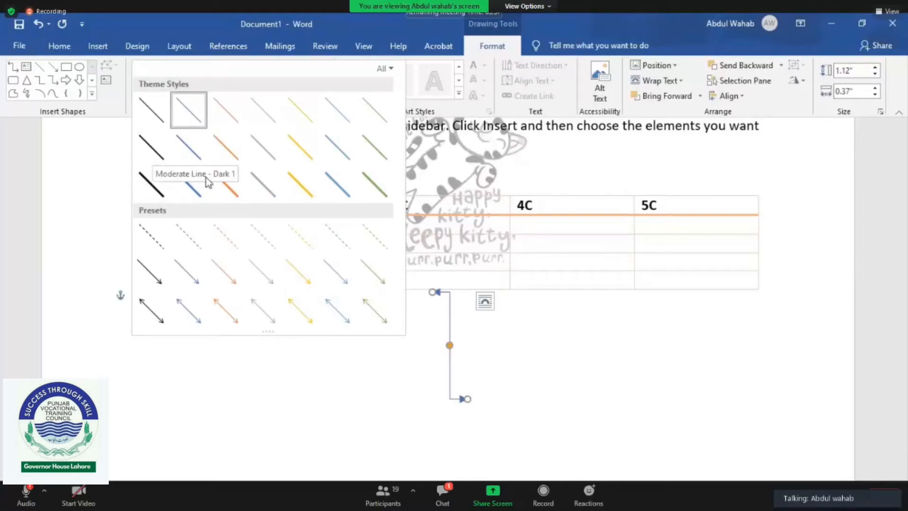
left_click(151, 188)
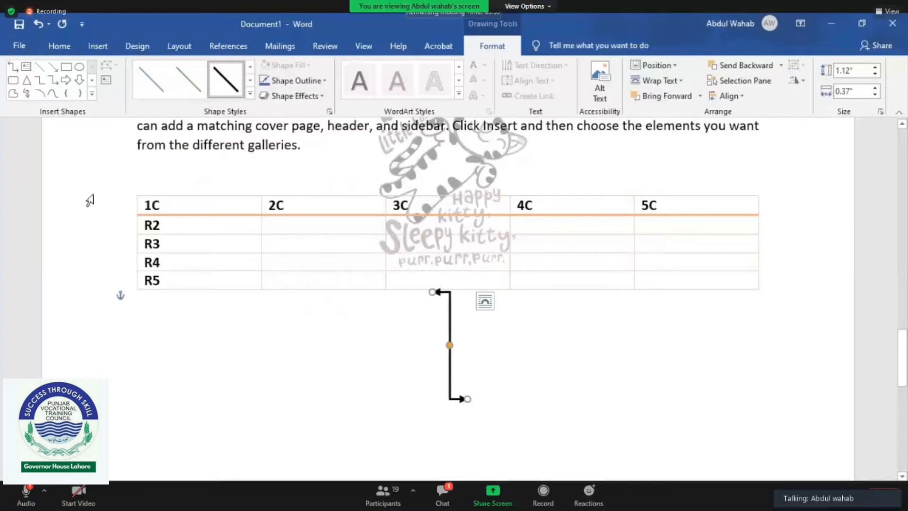
Step: Draw an ellipse about 0.8" high by 2.26" wide at the lower arrowhead of the elbow connector
left_click(79, 68)
left_click_drag(478, 381, 505, 411)
left_click_drag(604, 419, 695, 457)
left_click_drag(554, 384, 546, 360)
left_click(733, 405)
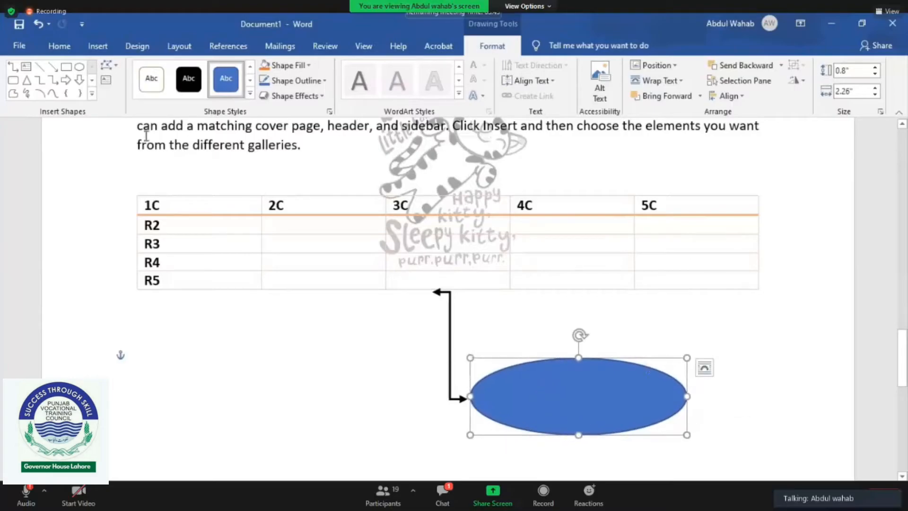
double_click(529, 386)
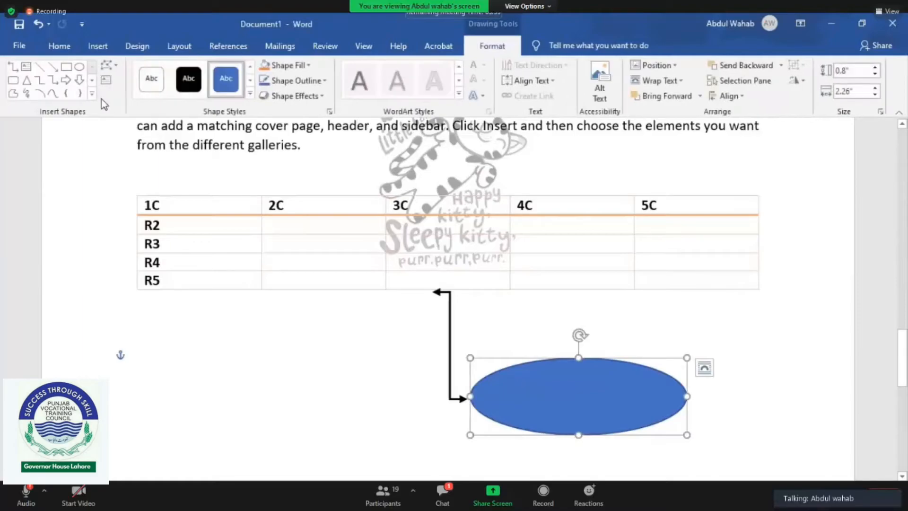
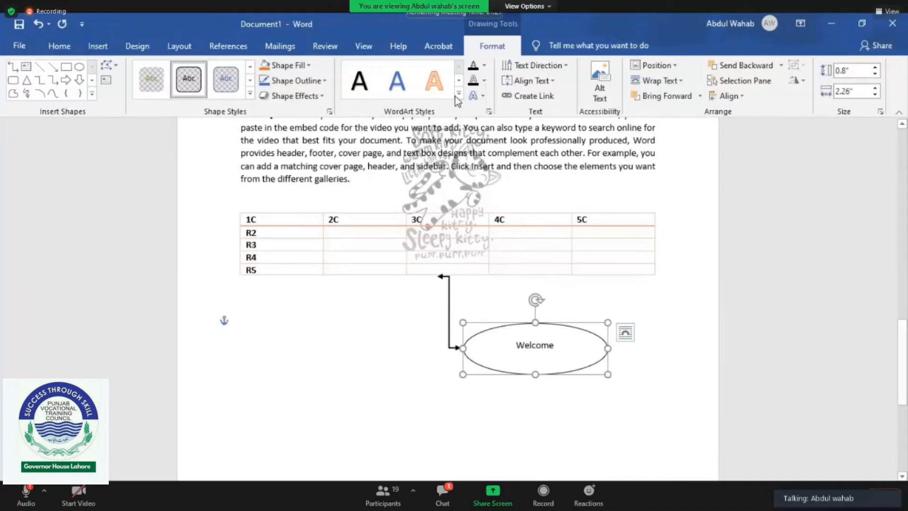
left_click(458, 93)
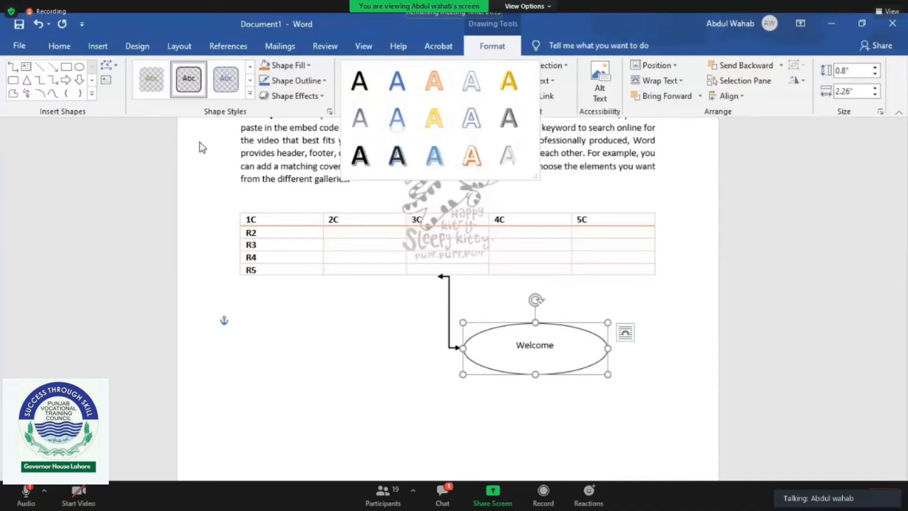
left_click(200, 143)
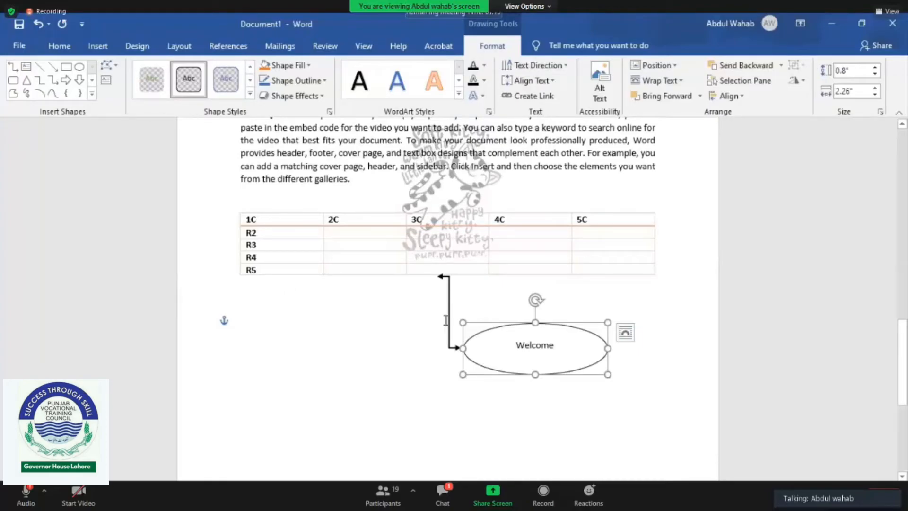
Step: Browse the icon library's categories, including Analytics, Animals, Arts, Bugs, Buildings, Business, Education and Faces, and close it without inserting an icon
left_click(95, 49)
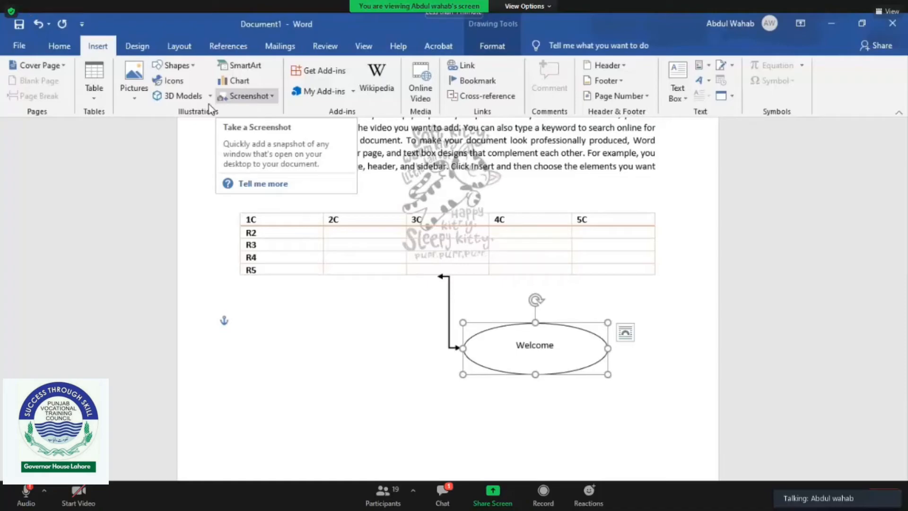
left_click(183, 81)
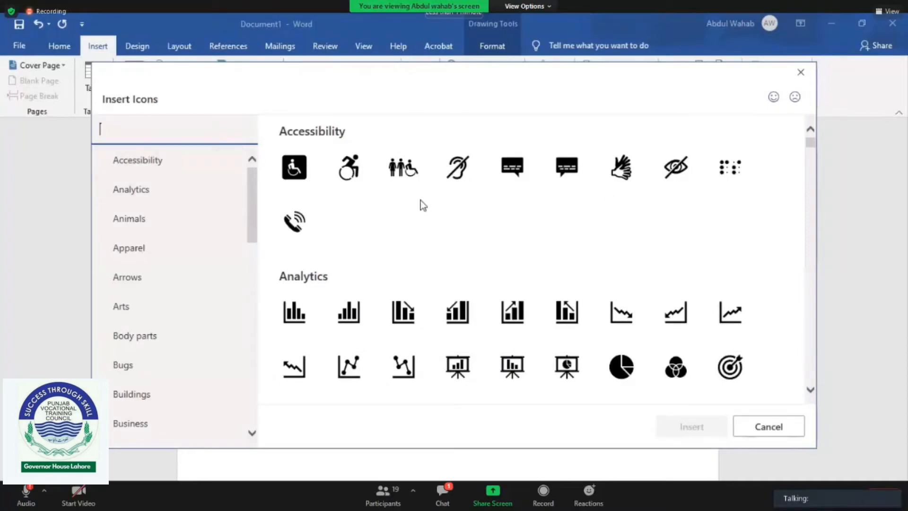
left_click(149, 190)
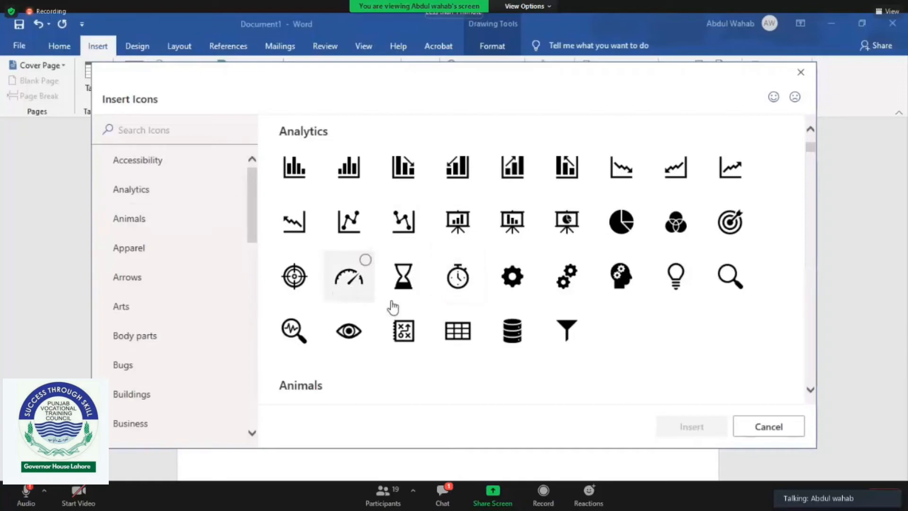
left_click(135, 249)
left_click(138, 229)
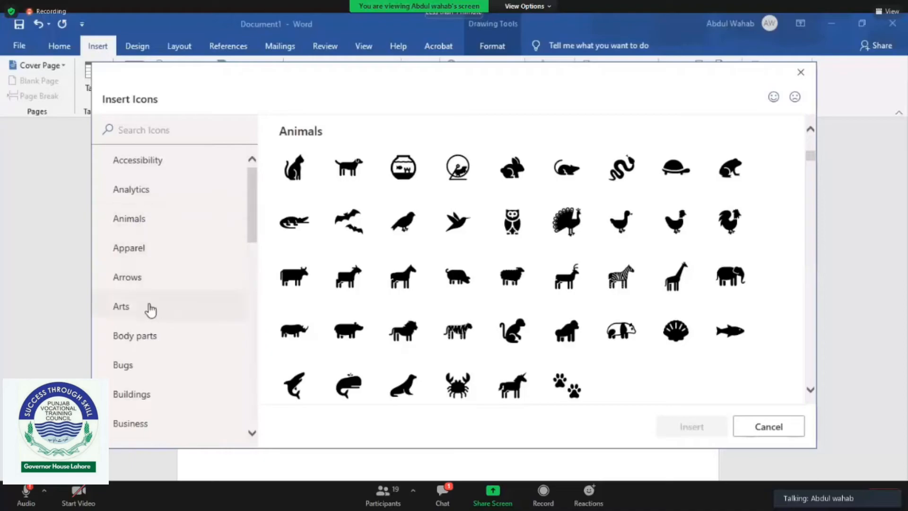
left_click(122, 313)
left_click(129, 343)
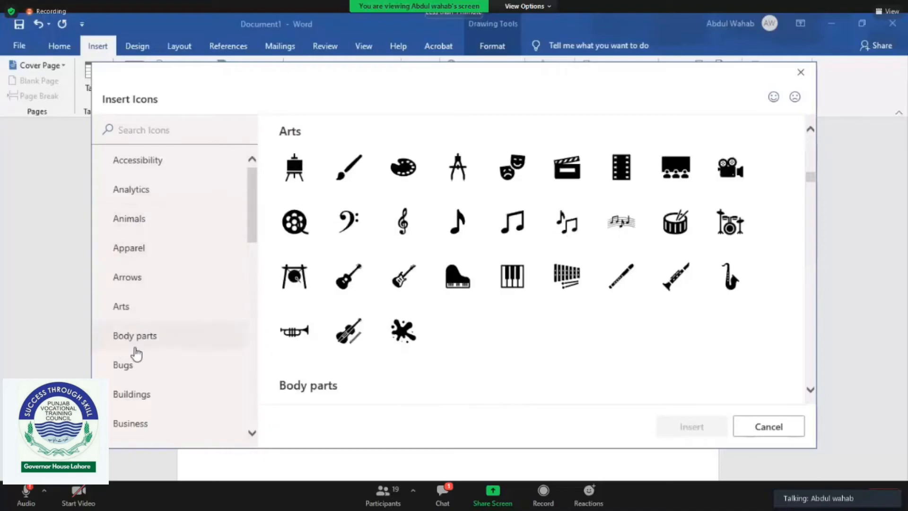
left_click(135, 368)
left_click(143, 402)
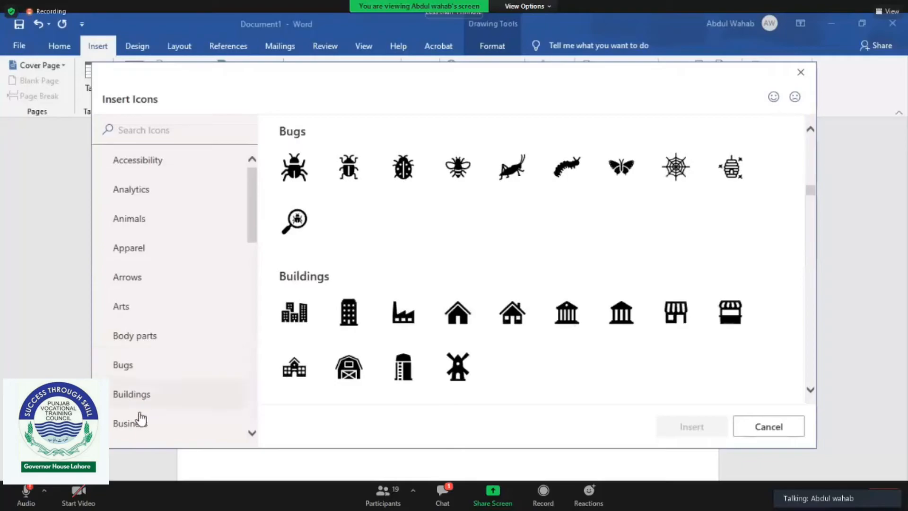
left_click(138, 423)
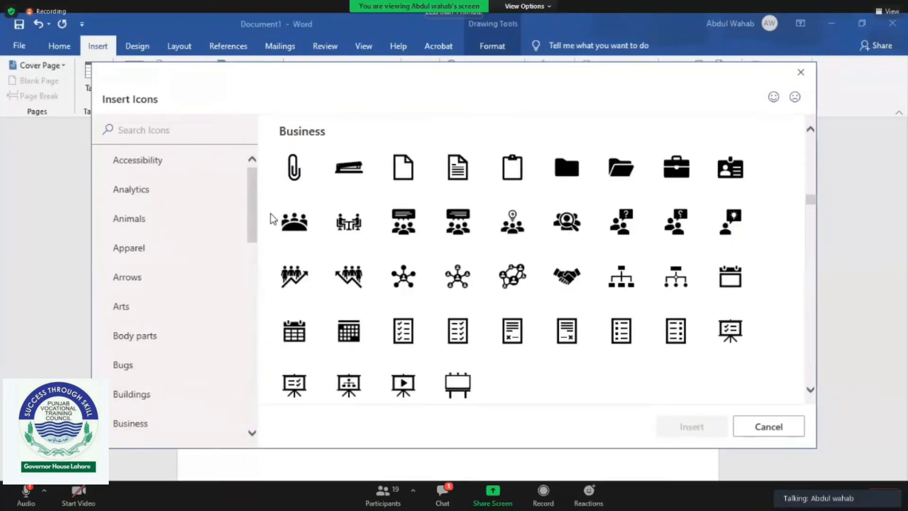
scroll(156, 352, "down", 3)
left_click(212, 334)
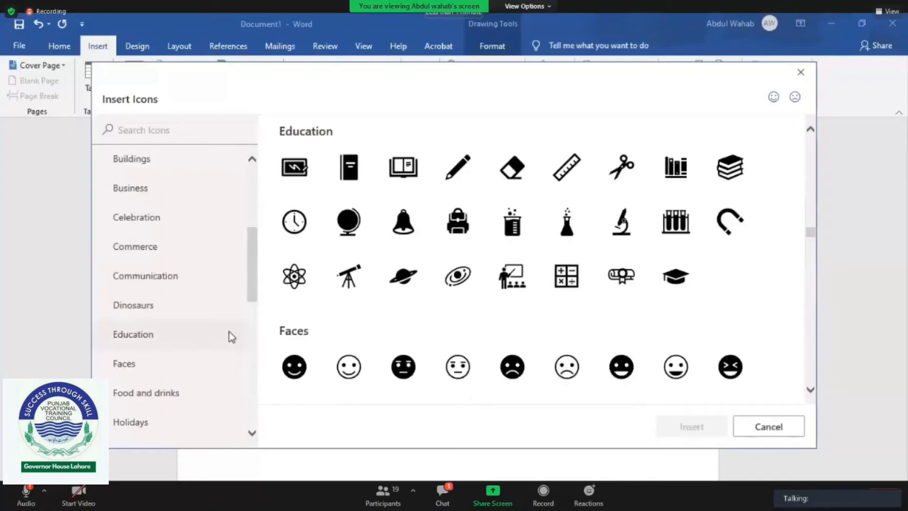
scroll(615, 180, "down", 3)
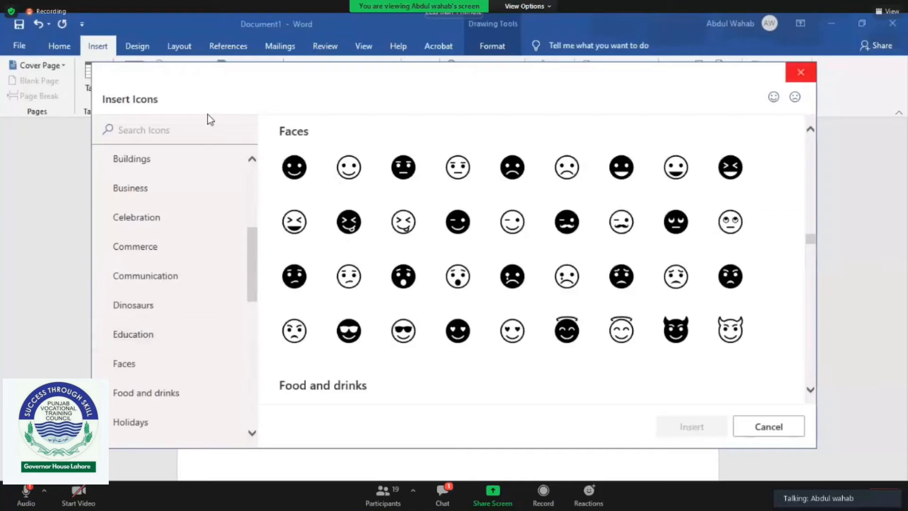
left_click(800, 73)
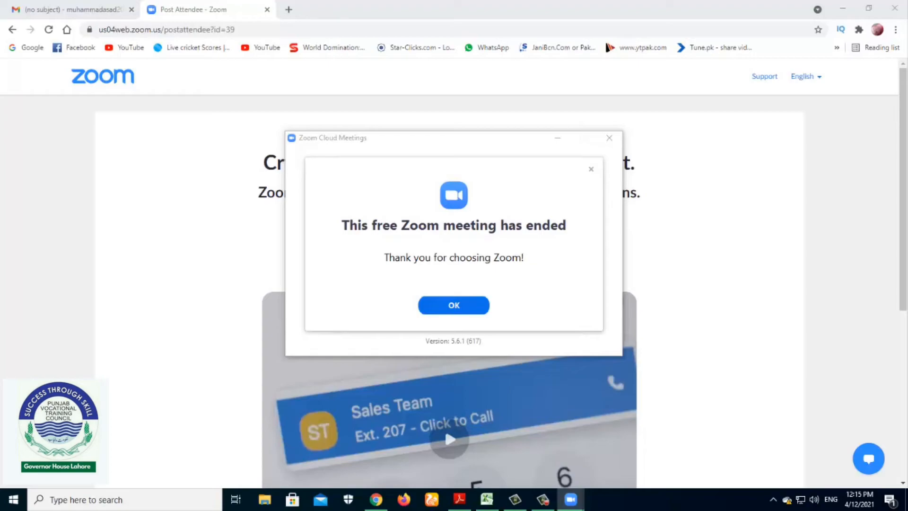
left_click(543, 499)
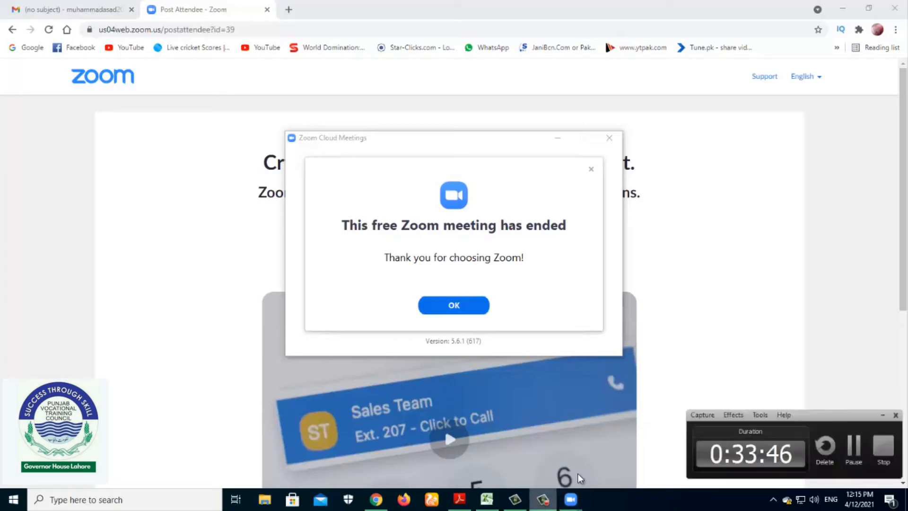
left_click(854, 448)
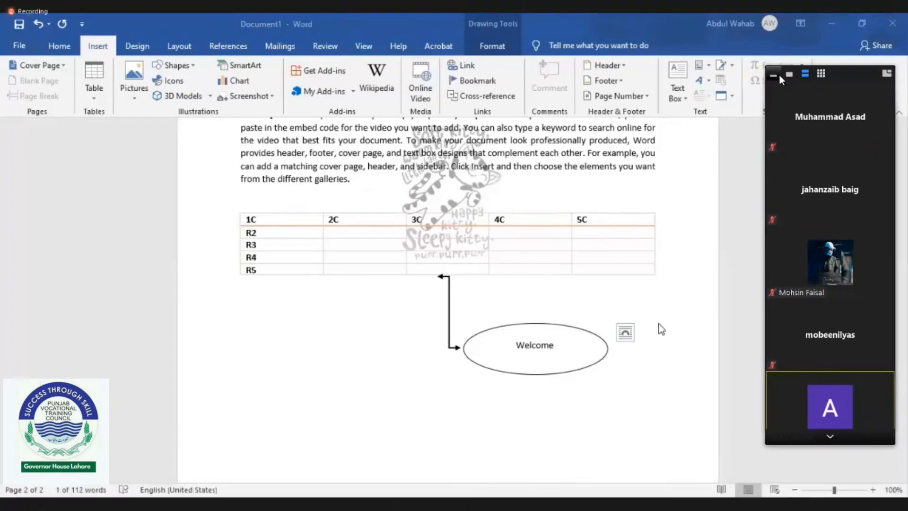
left_click_drag(852, 416, 825, 495)
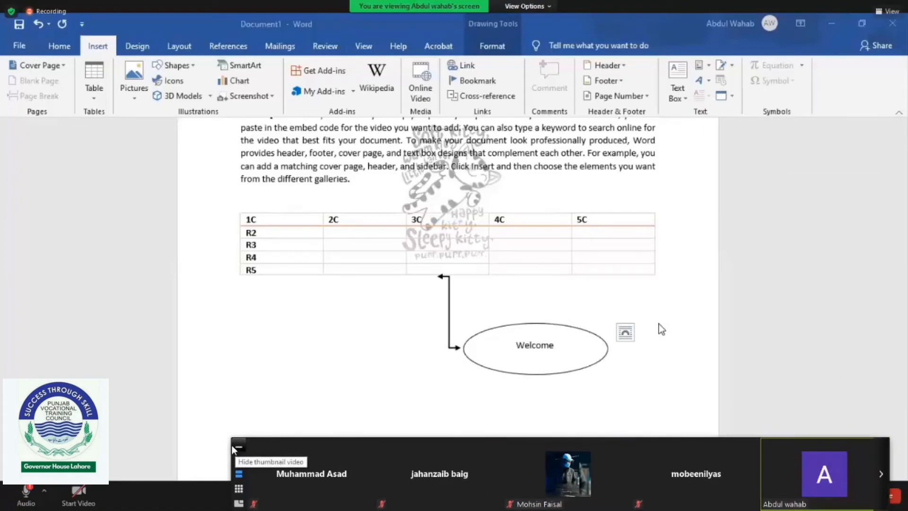
key("Escape")
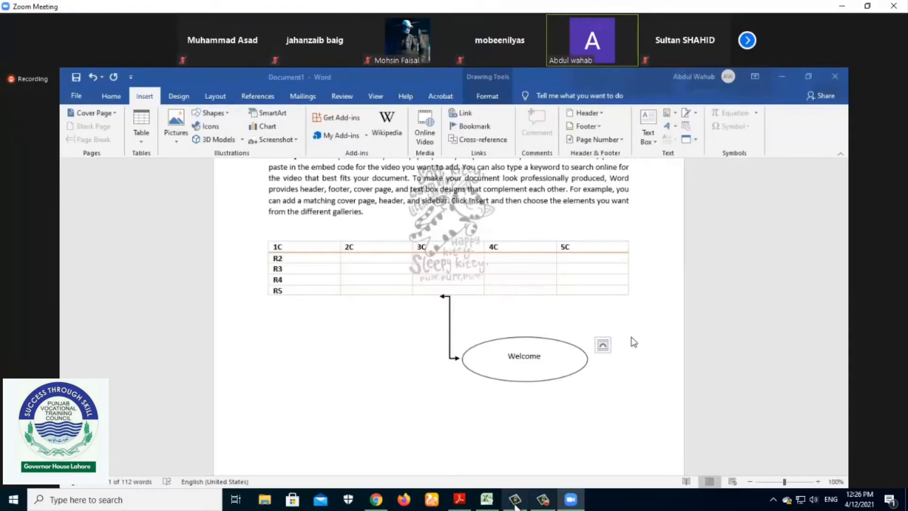
mouse_move(547, 505)
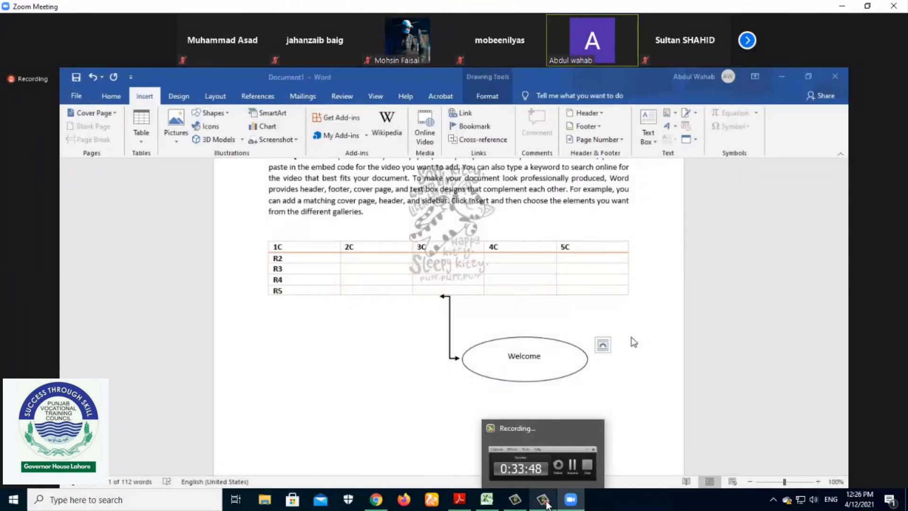
left_click(546, 505)
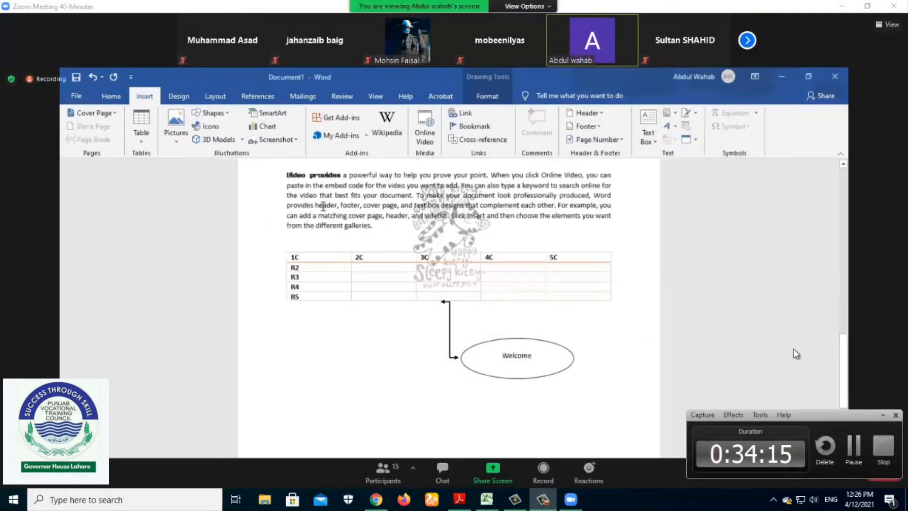
left_click(883, 417)
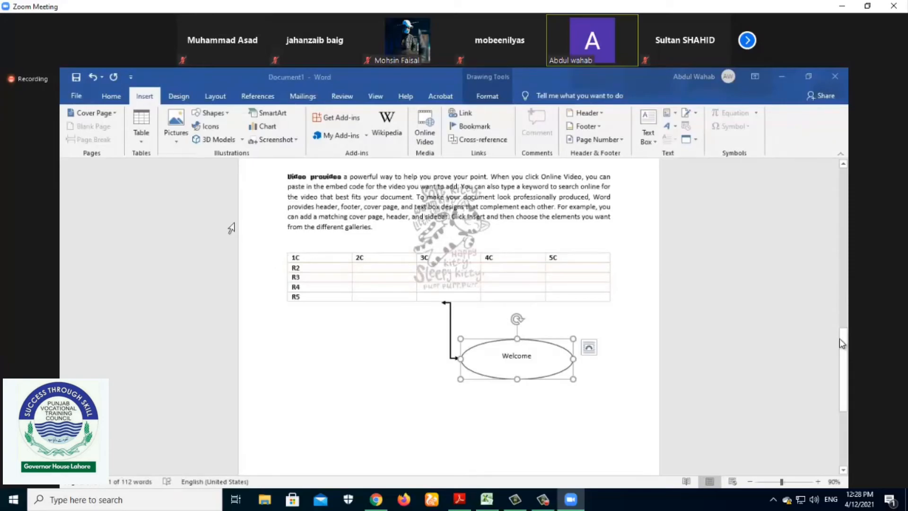
left_click(747, 43)
double_click(747, 44)
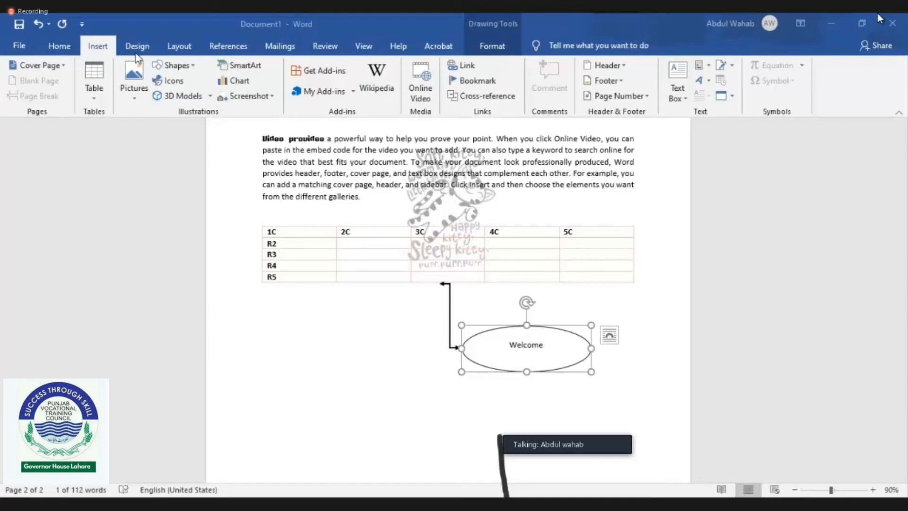
Step: Insert the crown picture "th" from the Desktop's Name mug folder into row R2 of column 2C
left_click(135, 78)
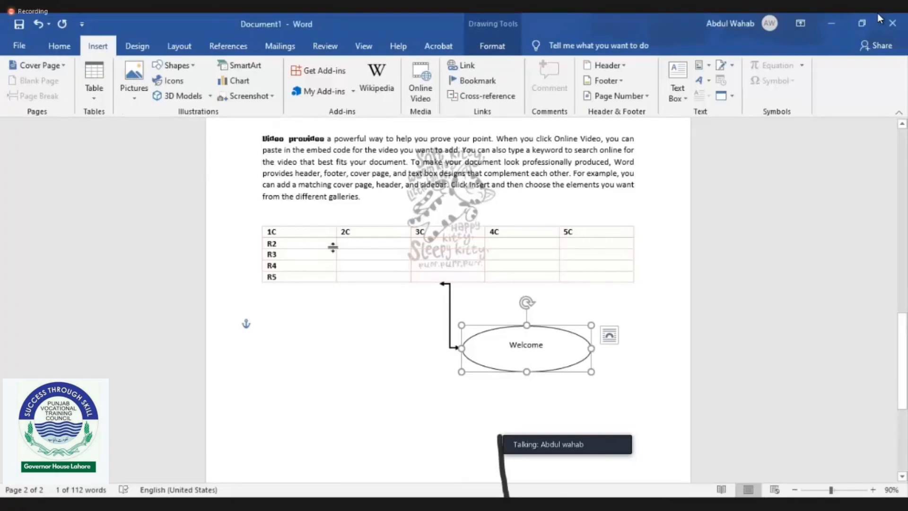
left_click(354, 247)
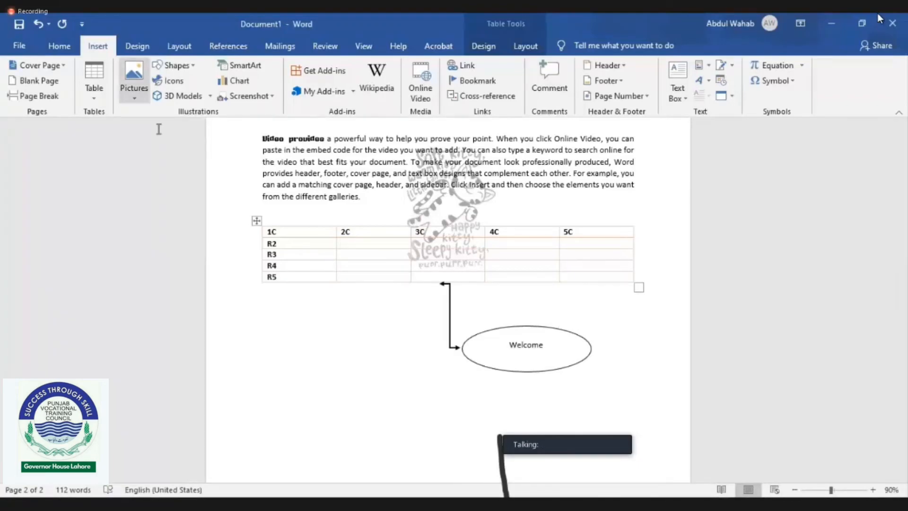
left_click(134, 90)
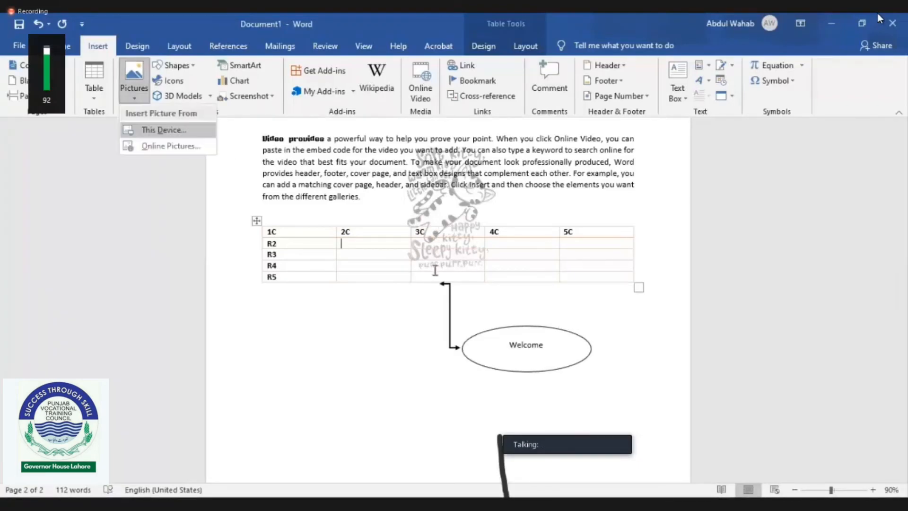
left_click(161, 129)
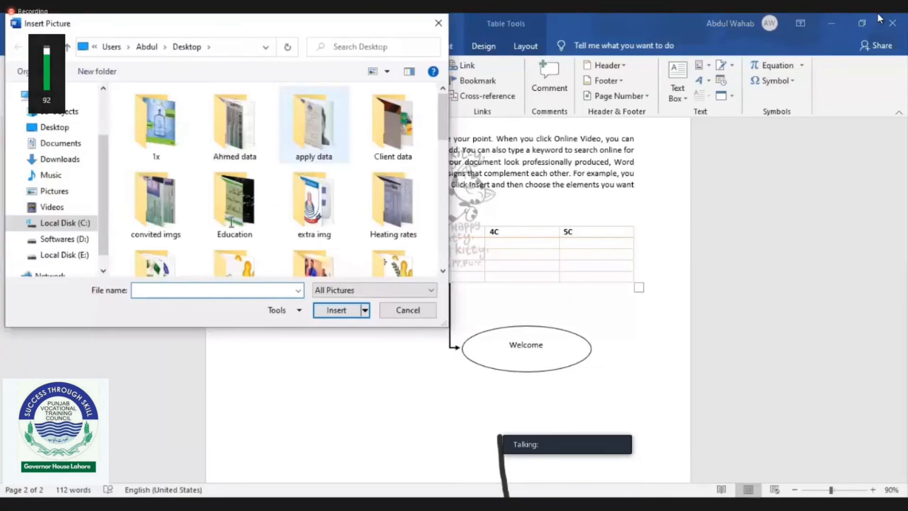
scroll(308, 124, "down", 3)
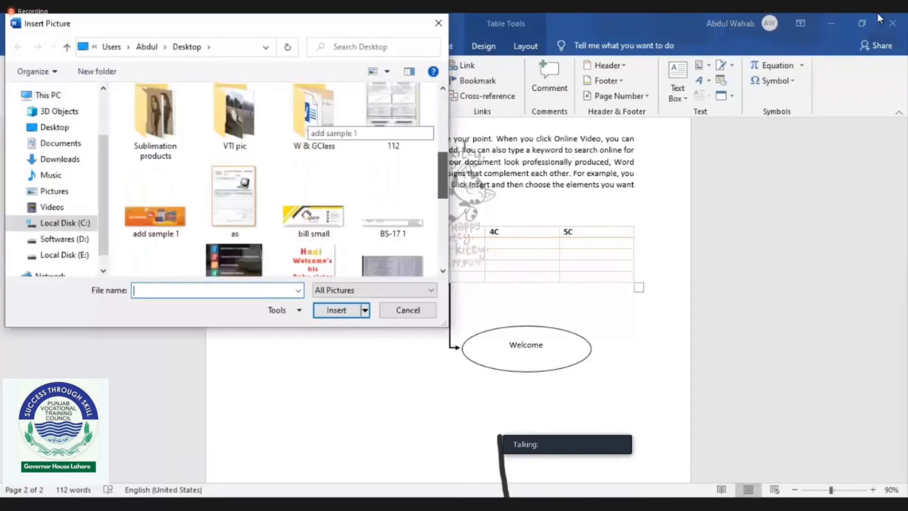
left_click_drag(442, 175, 443, 128)
scroll(213, 236, "up", 1)
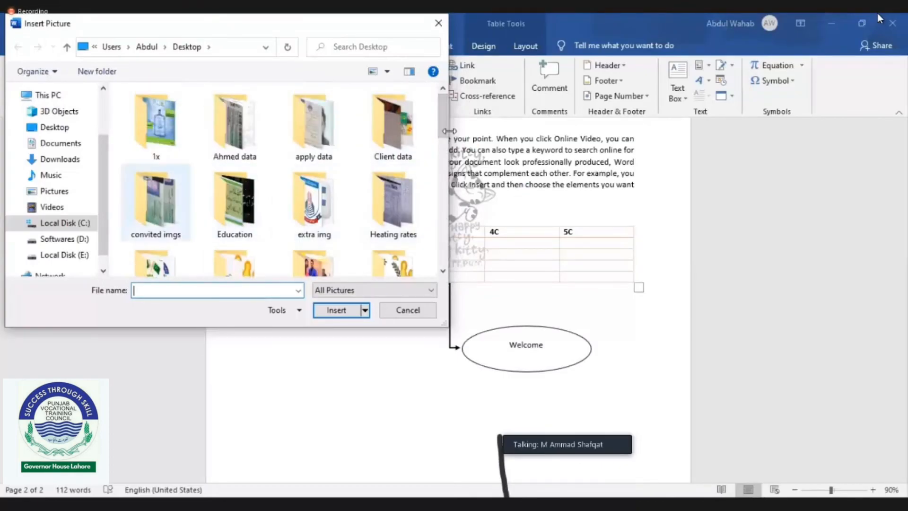
left_click_drag(449, 131, 445, 154)
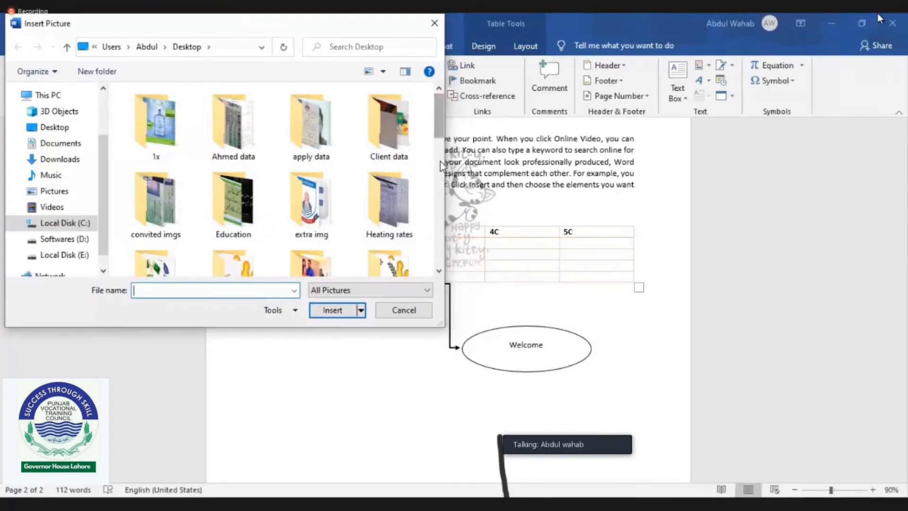
scroll(440, 163, "down", 5)
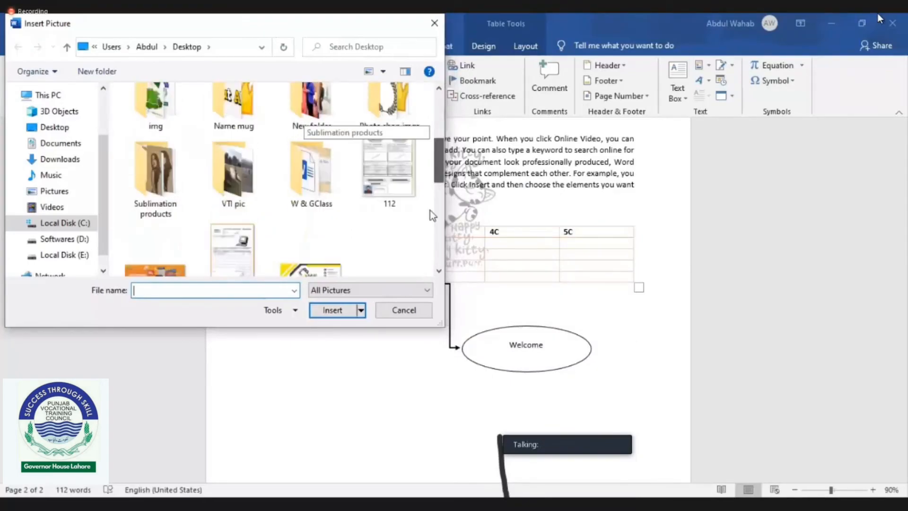
scroll(430, 217, "down", 1)
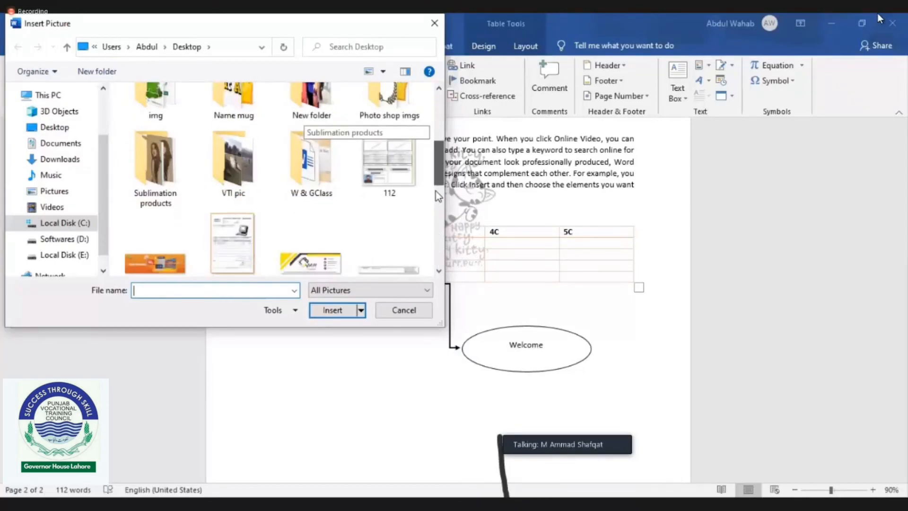
scroll(442, 154, "down", 2)
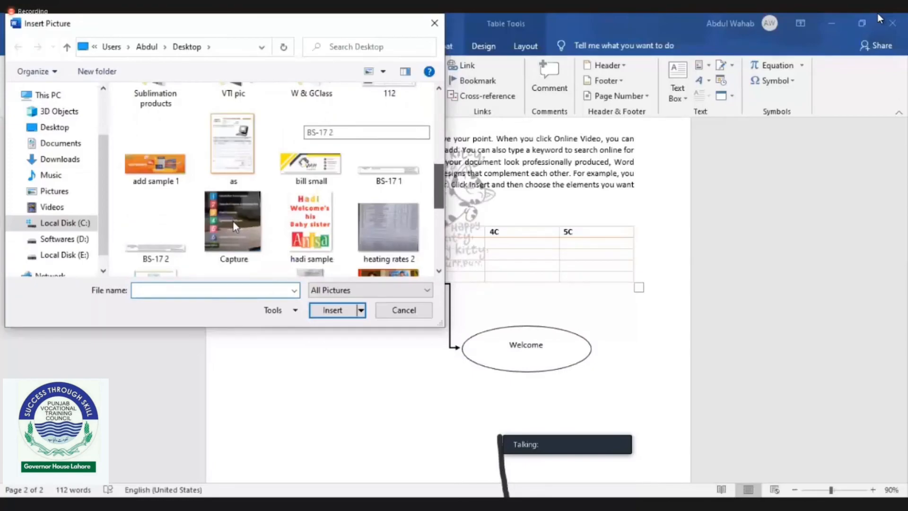
scroll(233, 221, "down", 2)
scroll(233, 222, "up", 5)
double_click(234, 213)
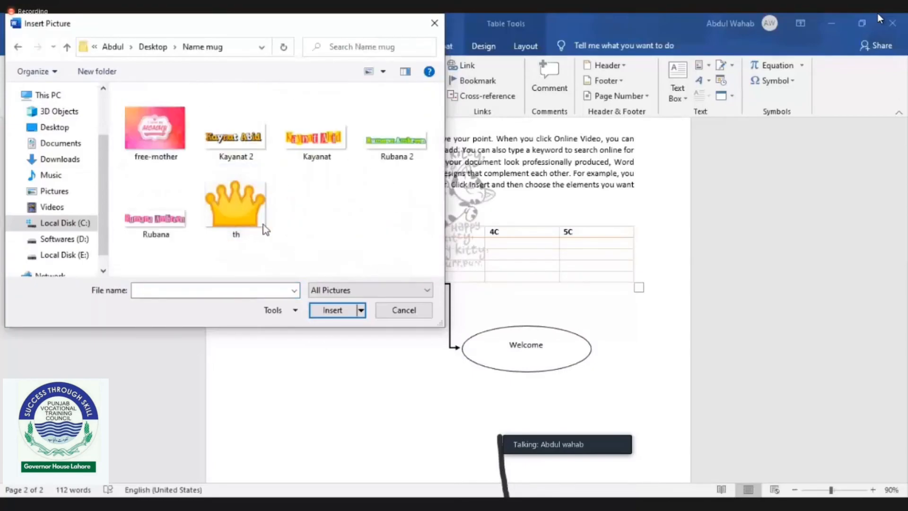
left_click(230, 216)
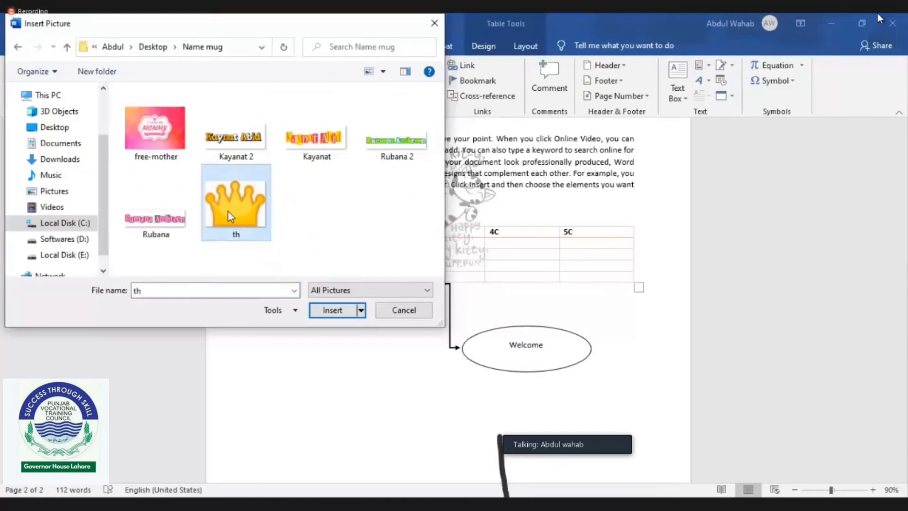
double_click(244, 234)
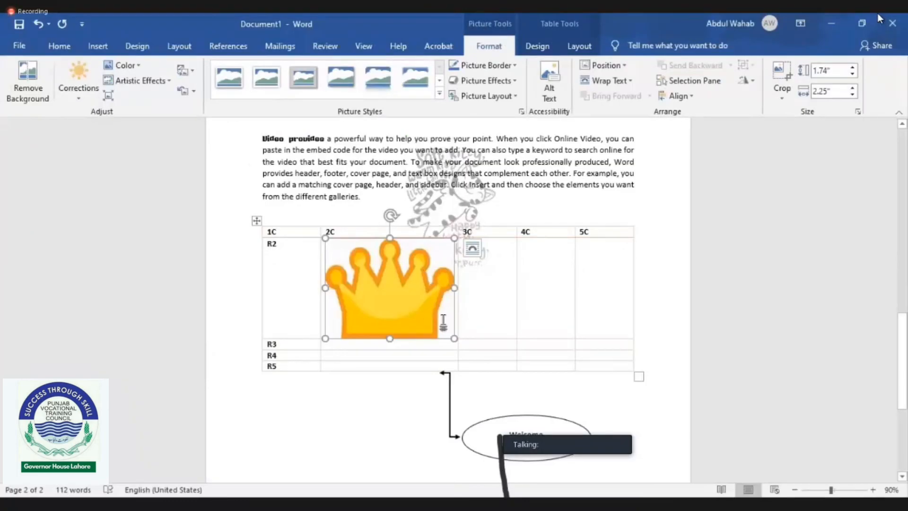
Step: Shrink the crown picture to about 0.49" high by 0.64" wide and set its text wrapping to Tight
left_click_drag(454, 338, 403, 287)
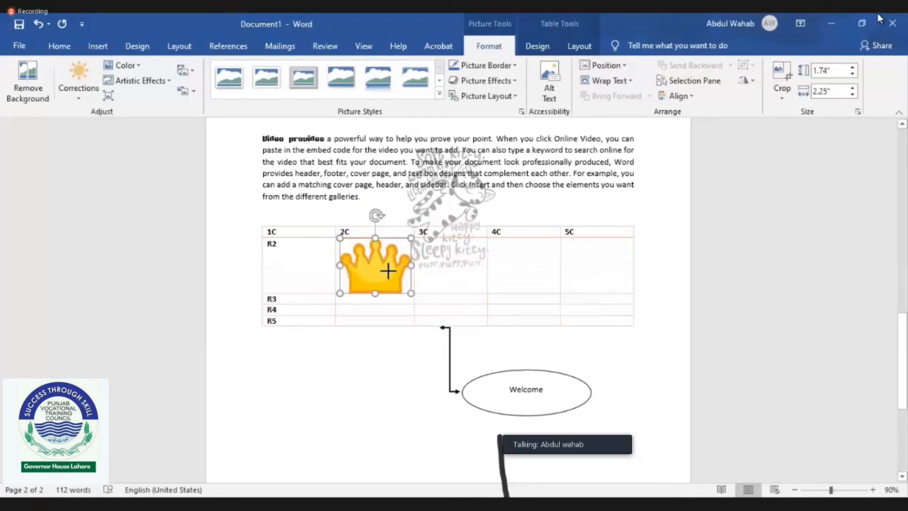
key("ctrl+y")
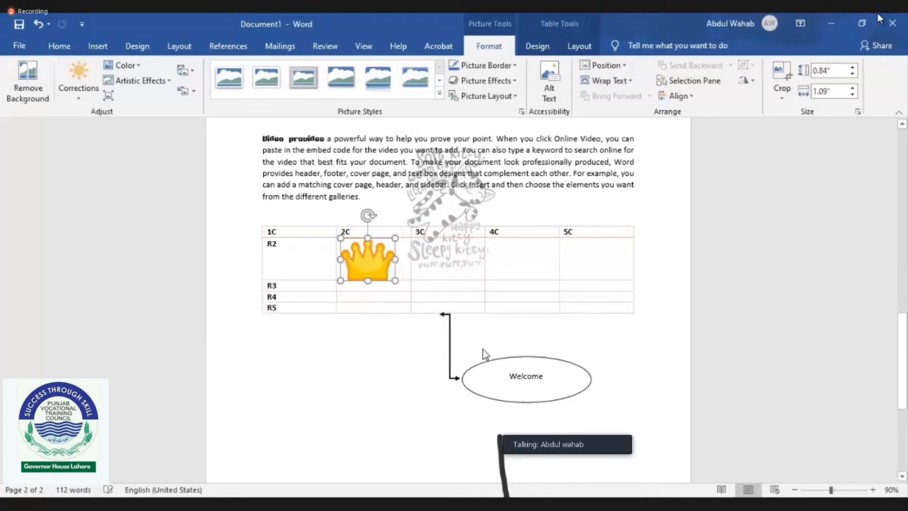
key("ctrl+z")
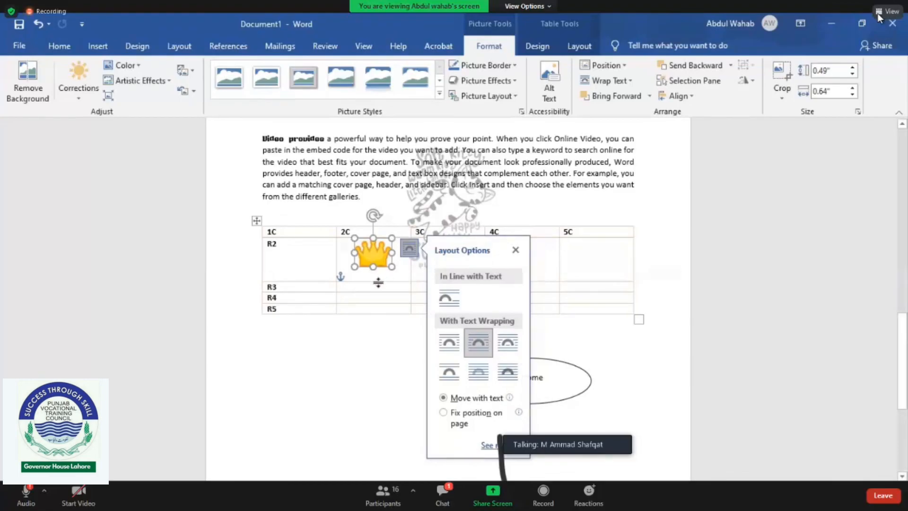
left_click(320, 265)
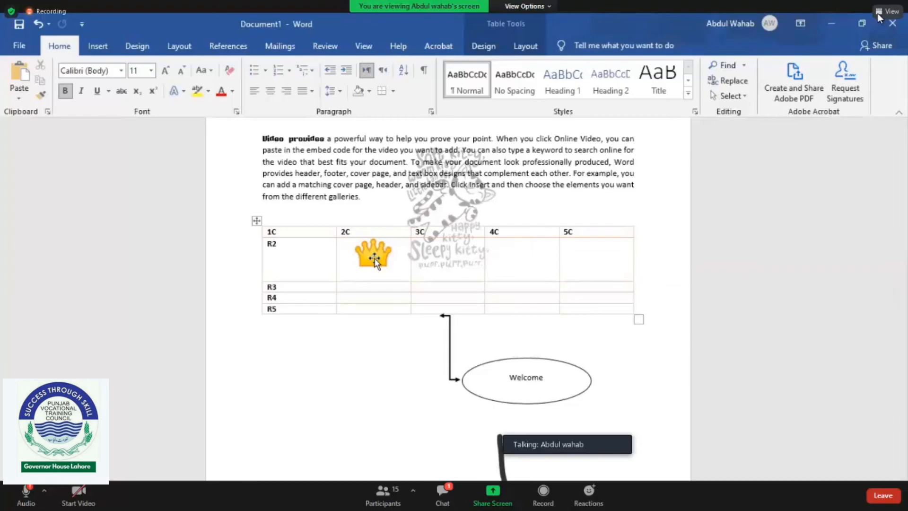
Step: Move the crown picture to column 5C and shrink it to about 0.25" high by 0.33" wide
left_click(374, 259)
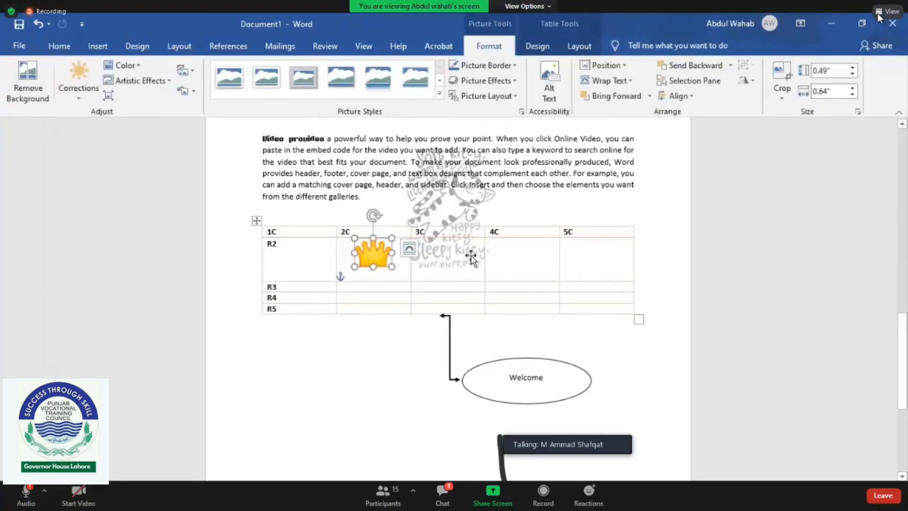
left_click_drag(470, 258, 607, 266)
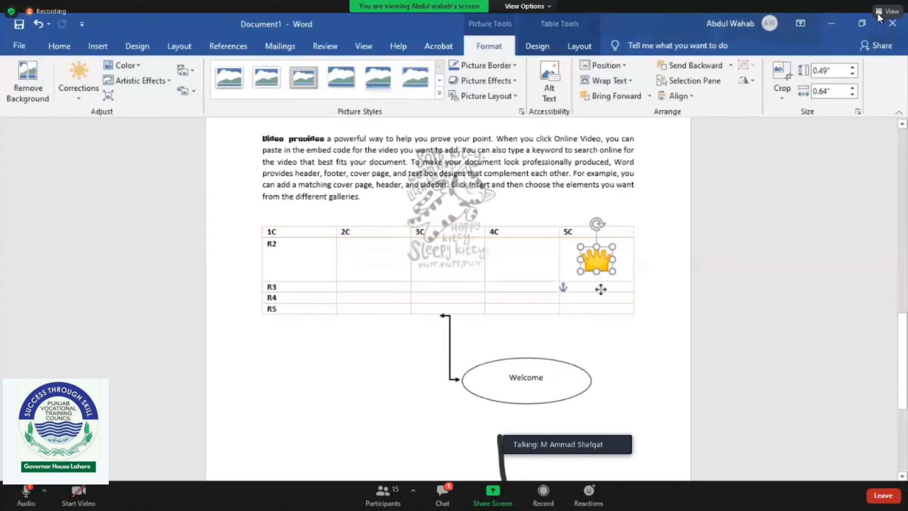
key("ctrl+z")
key("Down")
key("Down")
key("Down")
key("Down")
key("Down")
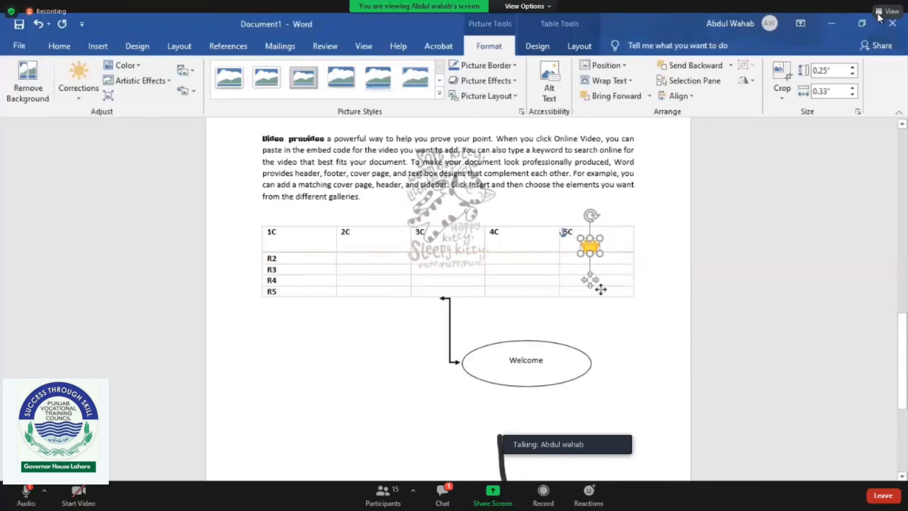
Step: Nudge the crown picture down and up in column 5C until it sits at the table's upper edge
key("Down")
key("Down")
key("Down")
key("Down")
key("Down")
key("Up")
key("Up")
key("Up")
key("Up")
key("Up")
key("Up")
key("Up")
key("Up")
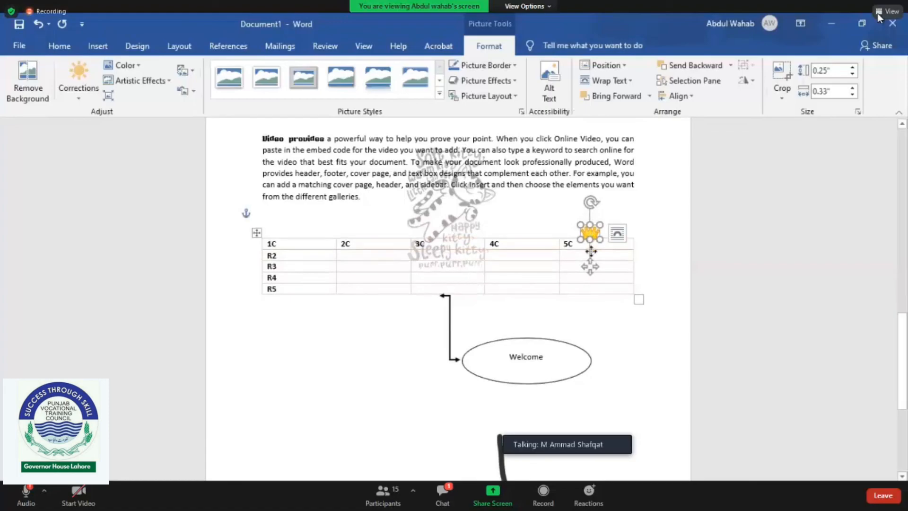
Step: Place the crown picture in row R2 of column 5C and deselect it
left_click_drag(593, 235, 591, 251)
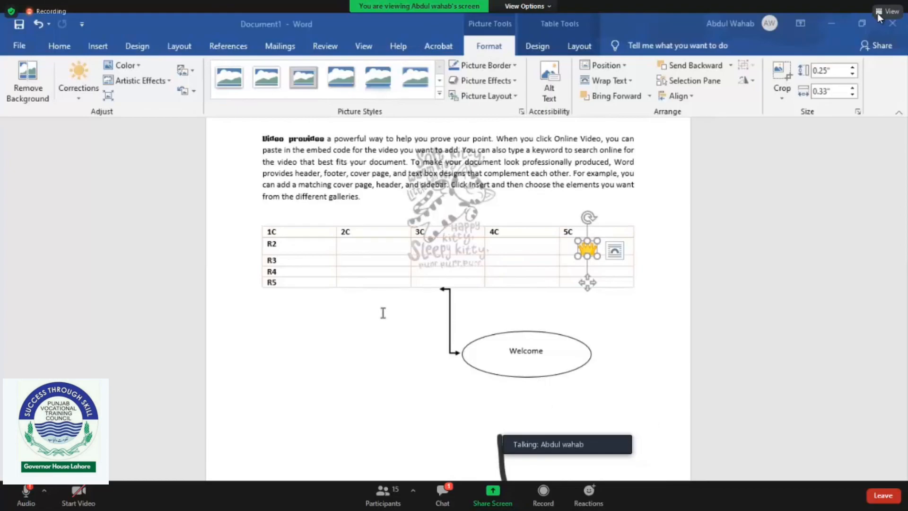
left_click(609, 315)
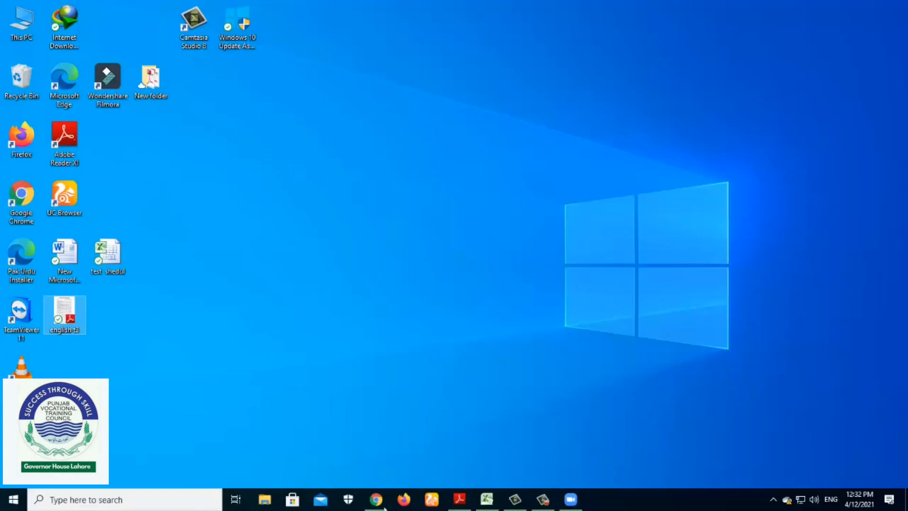
left_click(551, 504)
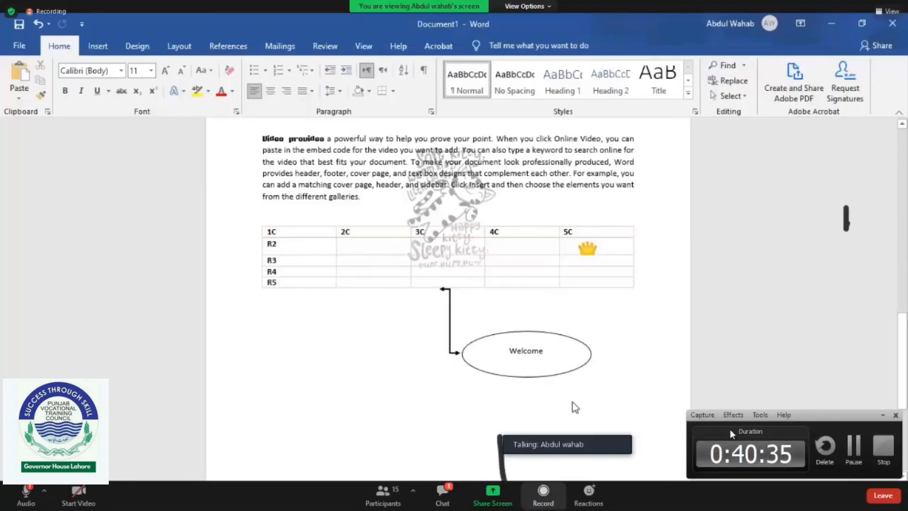